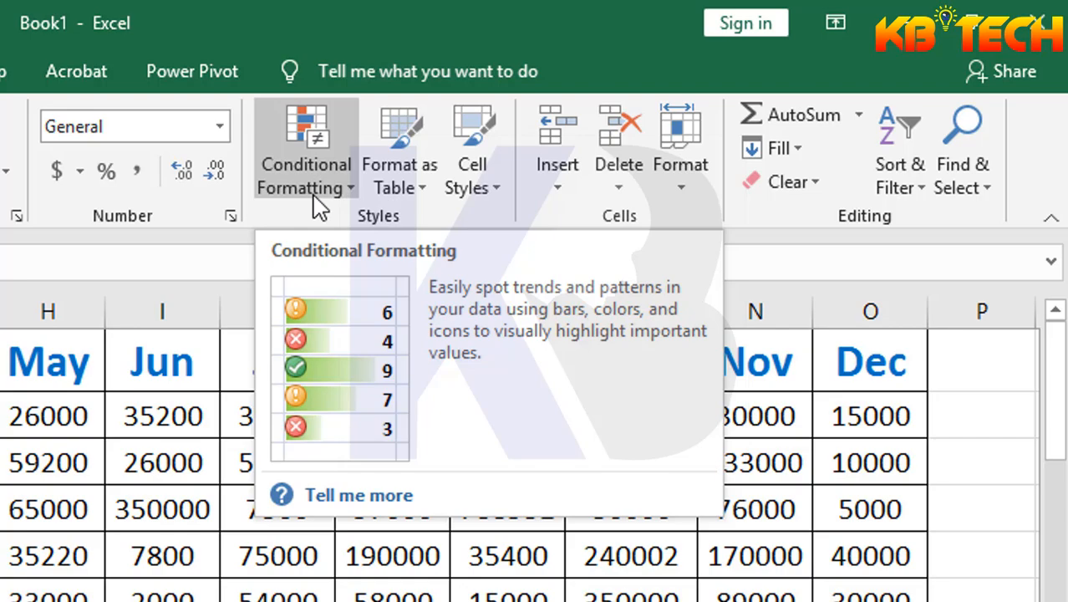
left_click(91, 417)
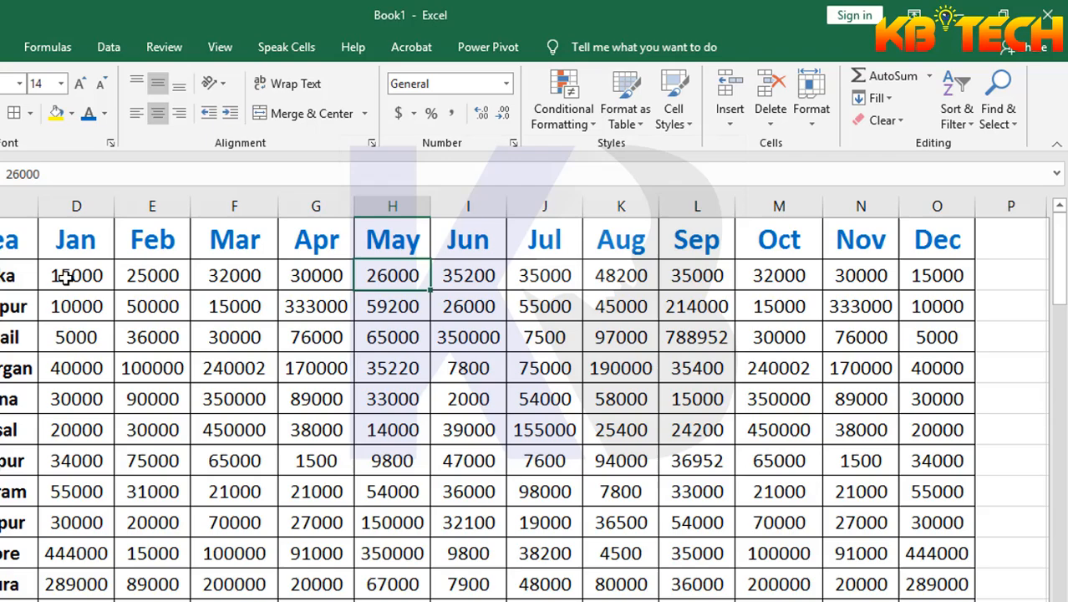
left_click_drag(254, 225, 974, 499)
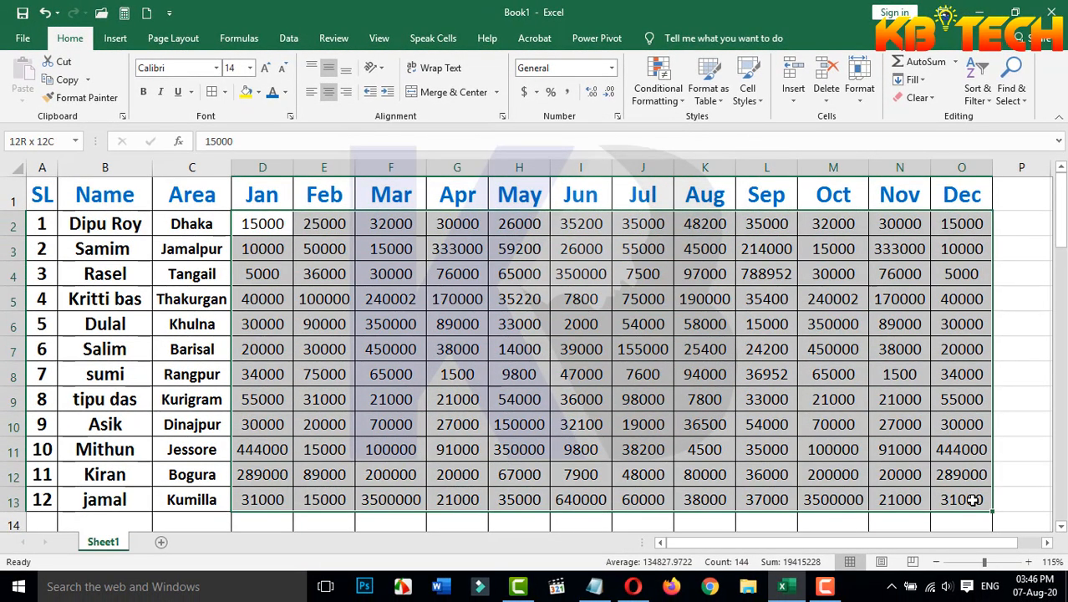
left_click(744, 346)
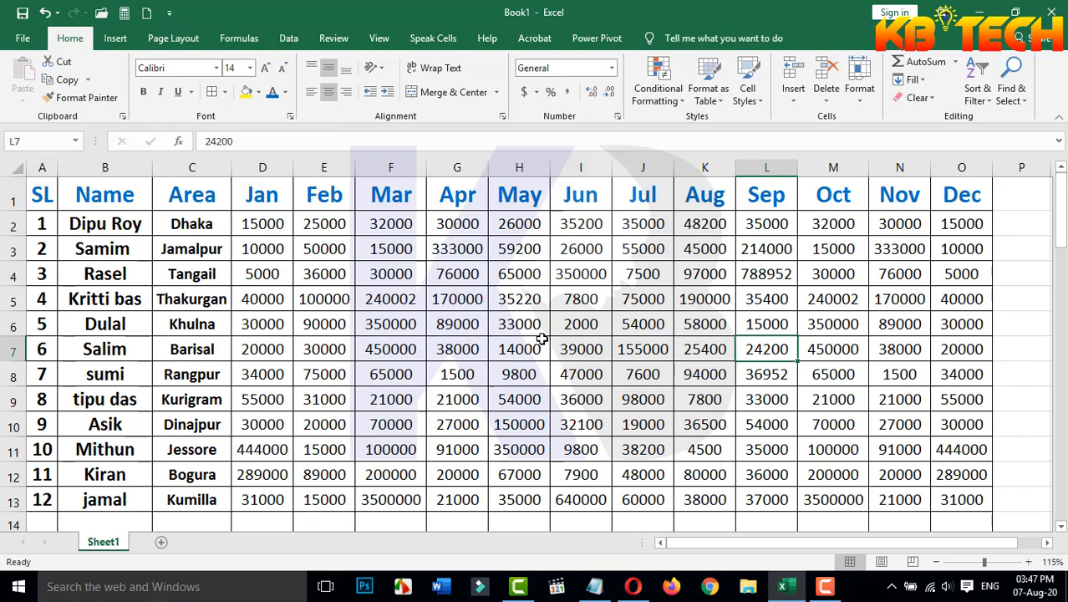
Step: Start a Greater Than highlight rule for the monthly figures in D2:O13 and move its dialog clear of the data
left_click_drag(262, 224, 972, 501)
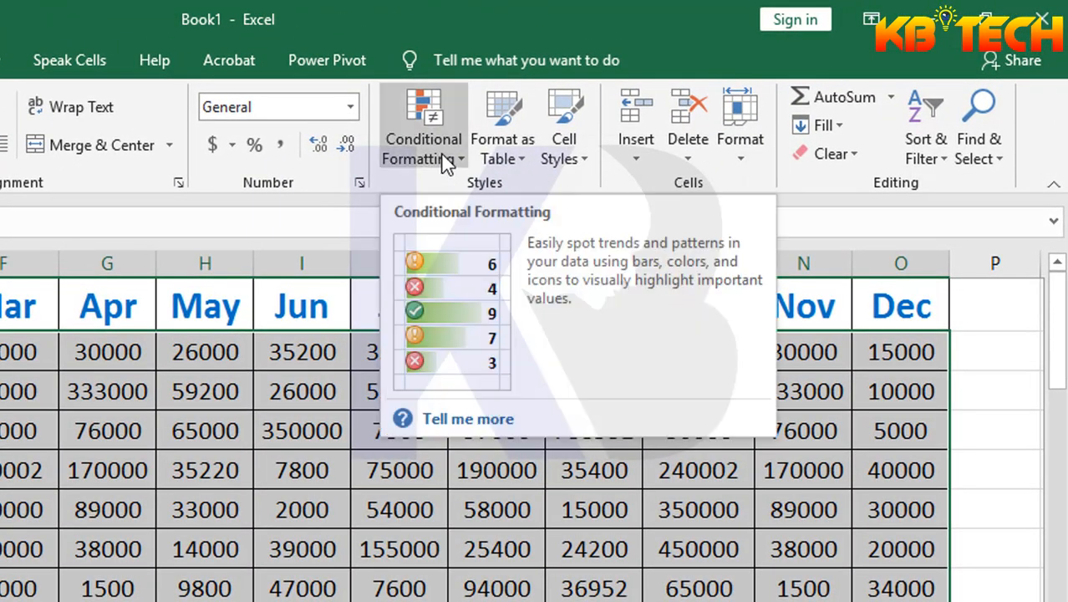
left_click(447, 165)
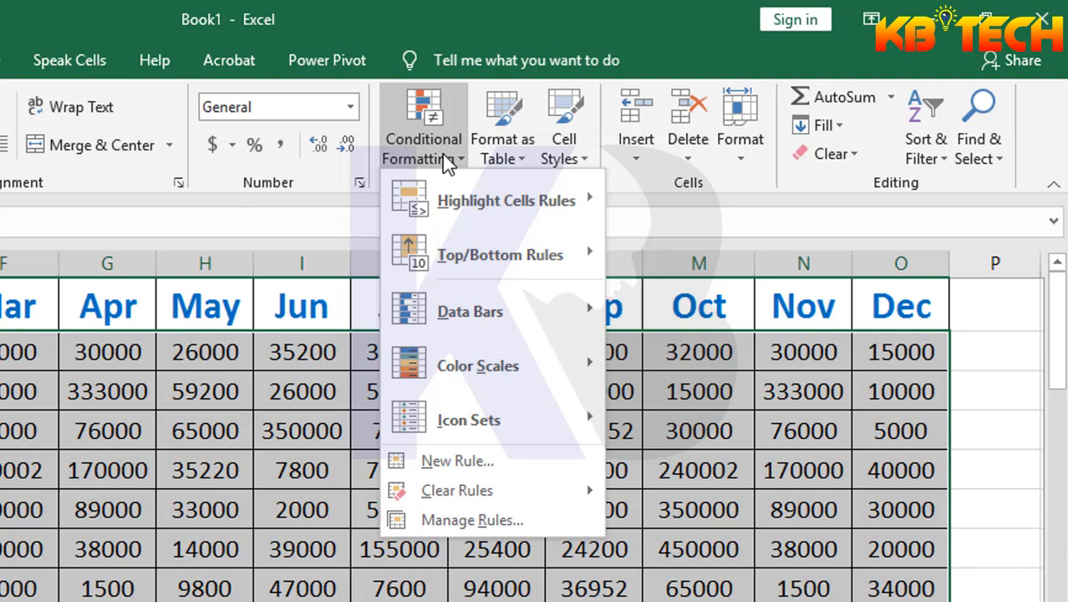
mouse_move(472, 215)
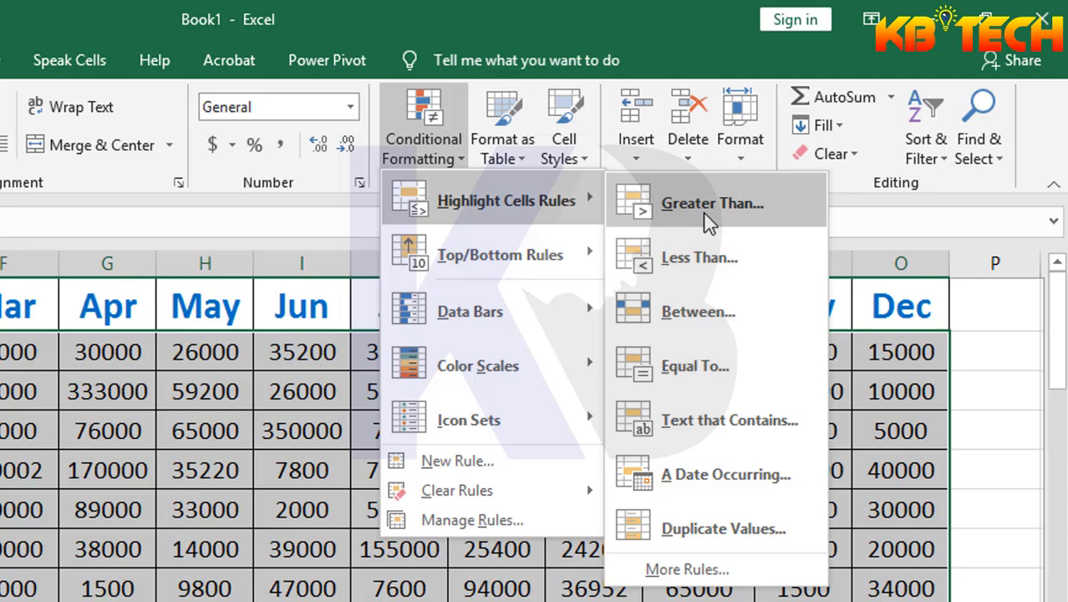
left_click(746, 219)
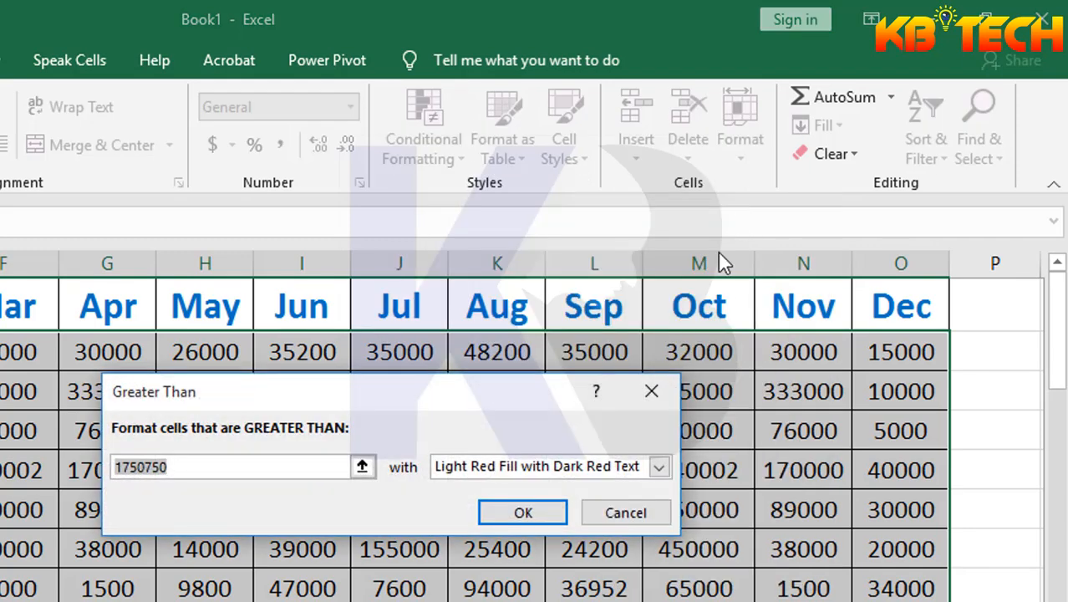
left_click_drag(538, 402, 725, 237)
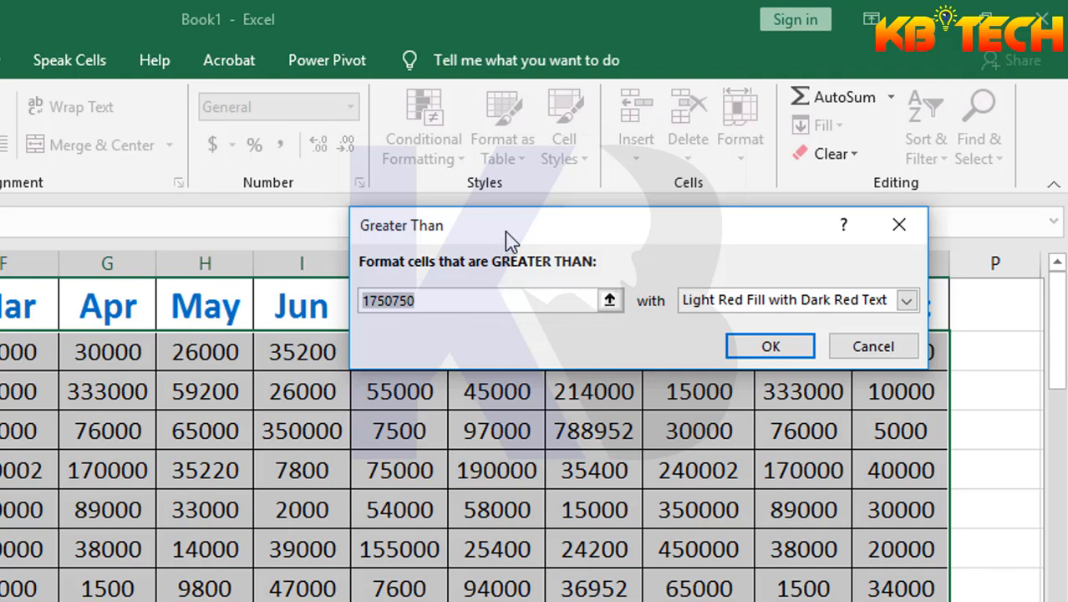
left_click_drag(506, 238, 496, 262)
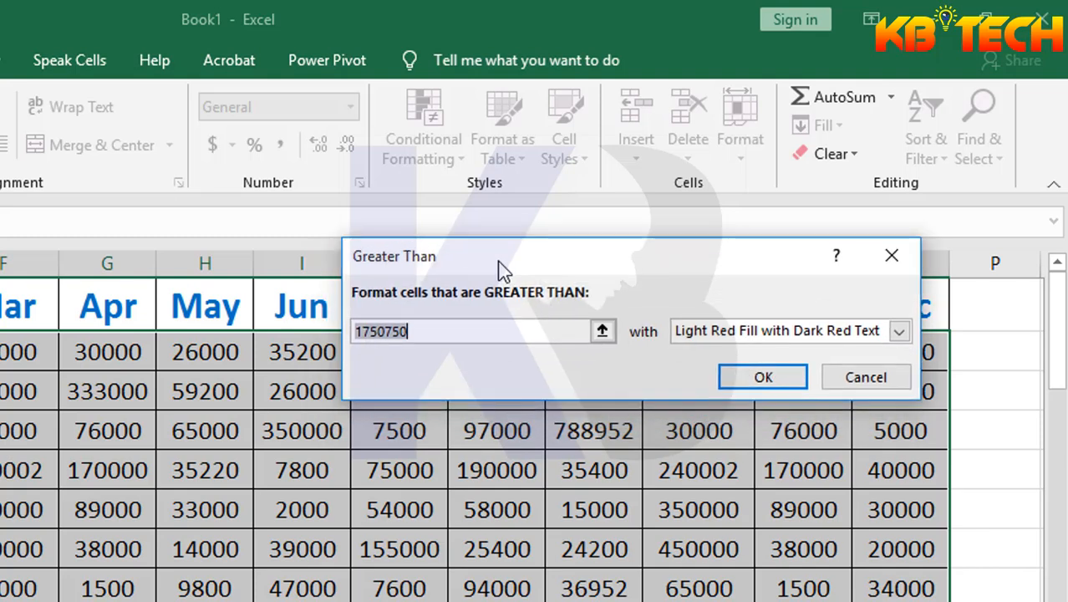
Step: Set the Greater Than rule's threshold to 250000
left_click(426, 331)
left_click_drag(422, 331, 326, 333)
type("2500")
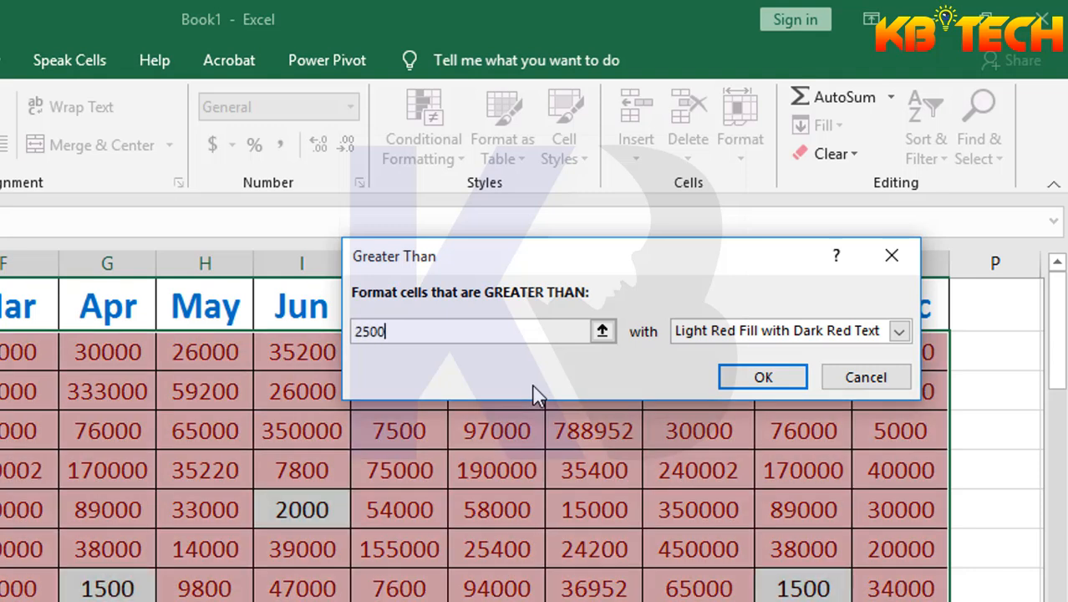
type("0")
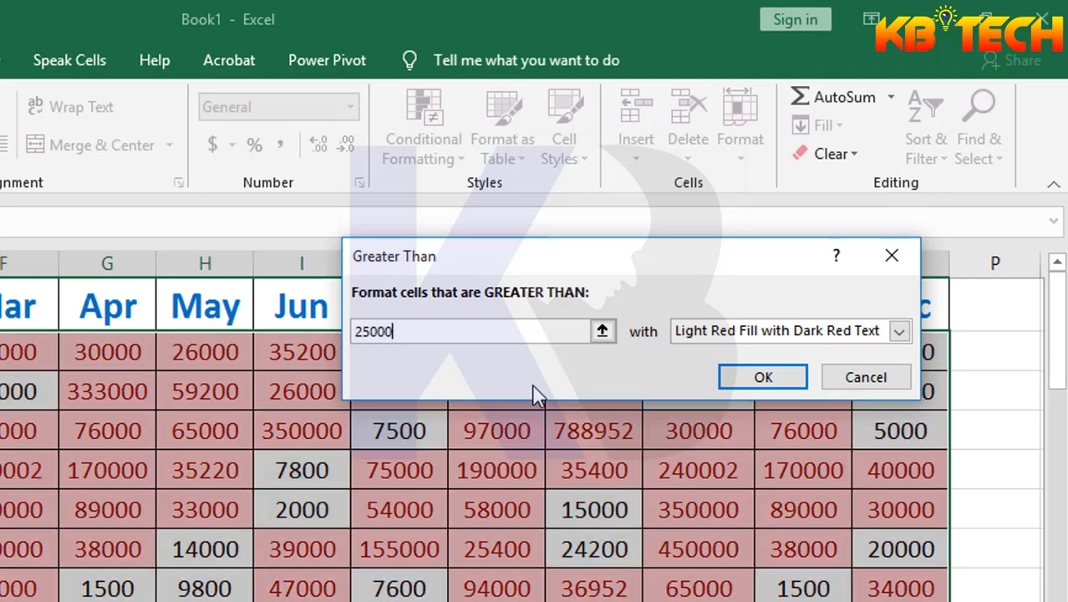
type("0")
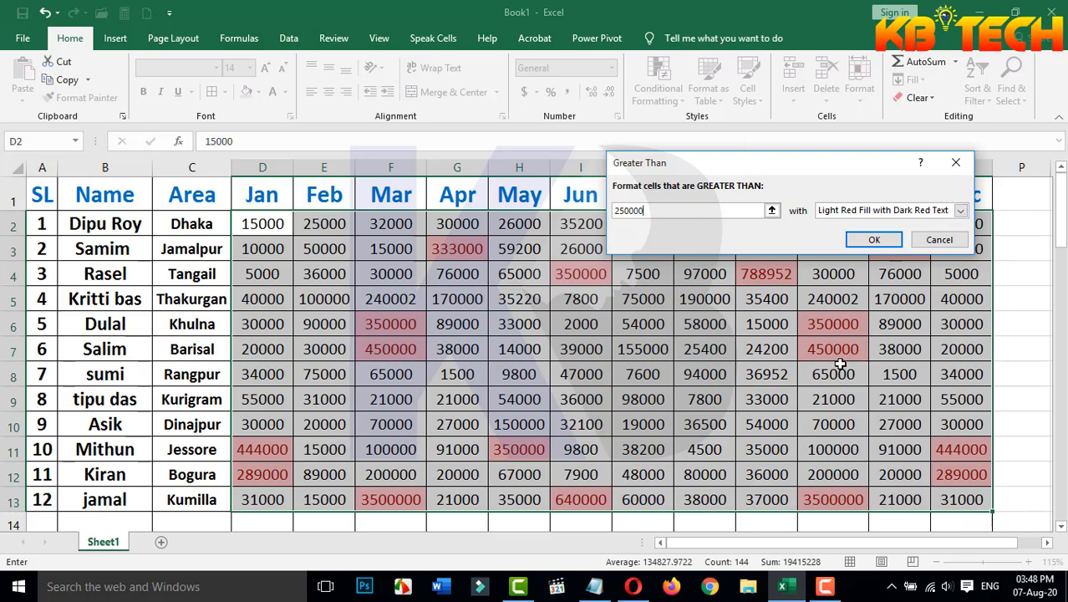
Step: Preview the rule with Light Red Fill, yellow fill, green fill and Red Border, and look at the custom format options
left_click(961, 211)
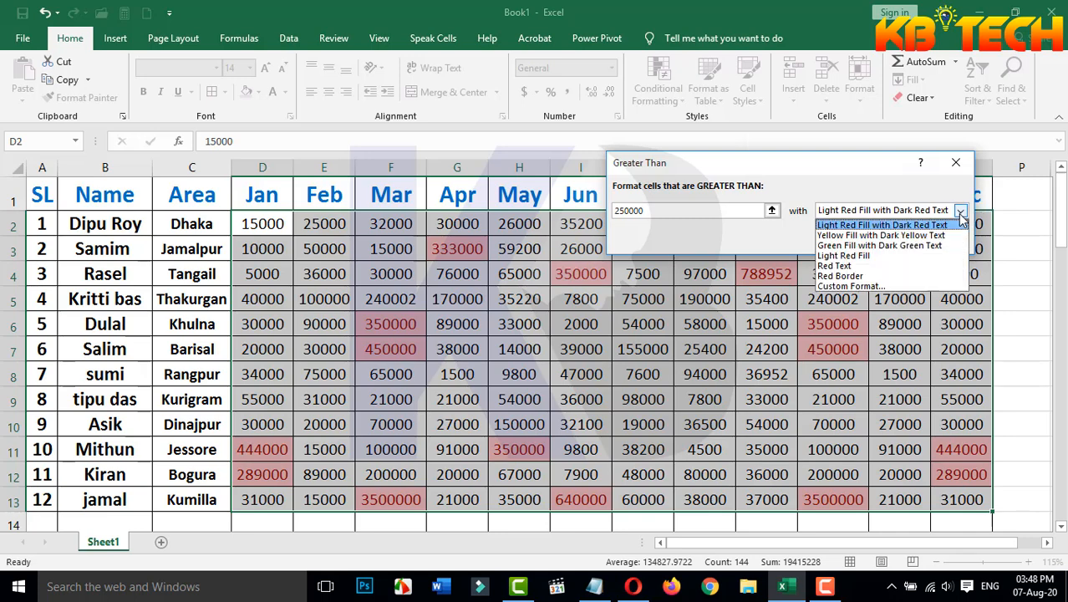
left_click(863, 257)
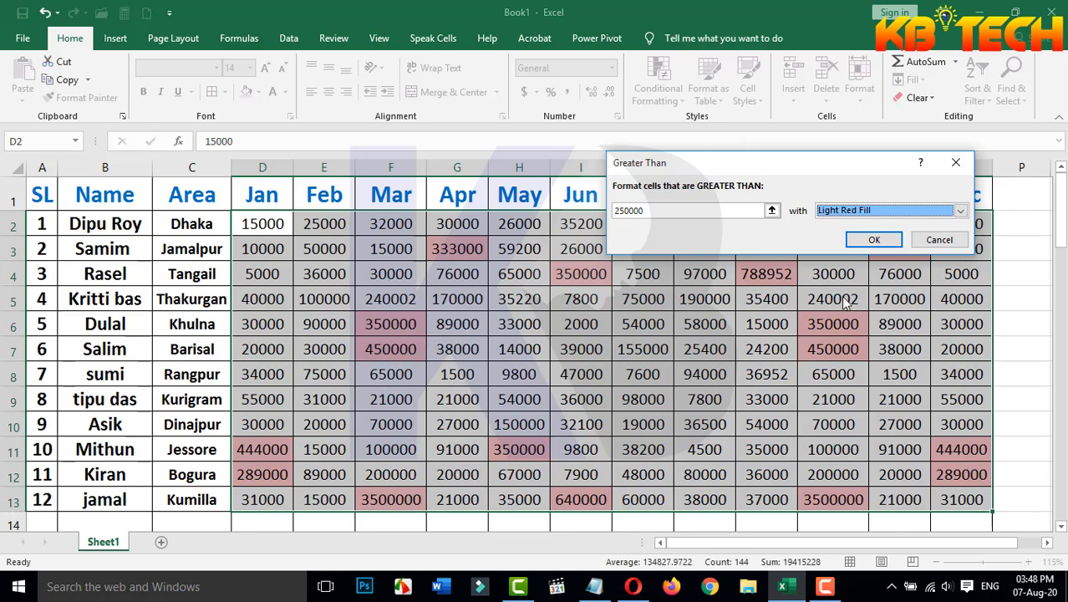
left_click(947, 213)
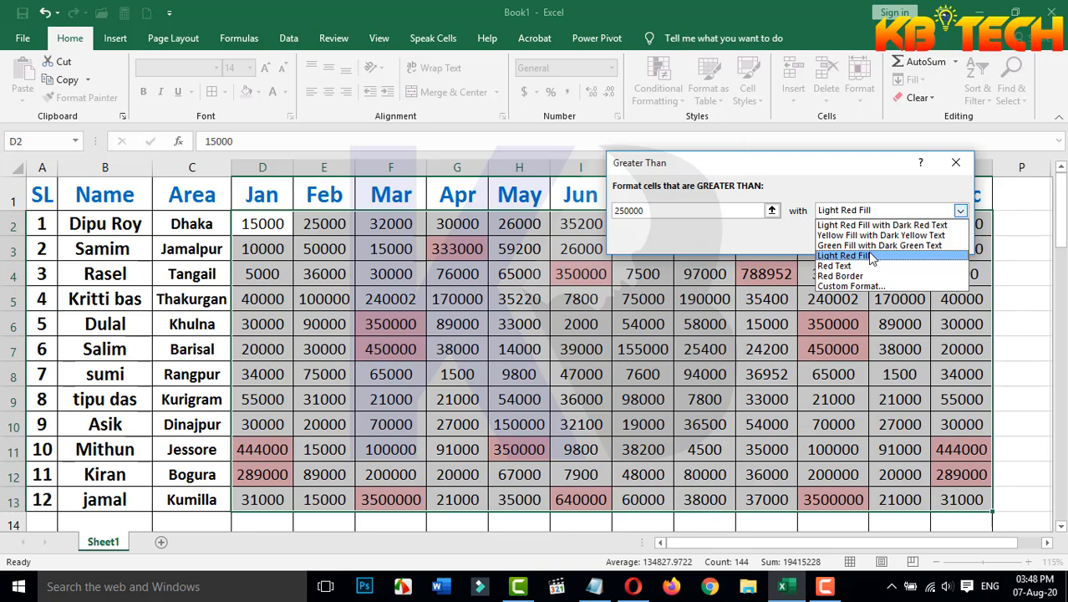
left_click(864, 237)
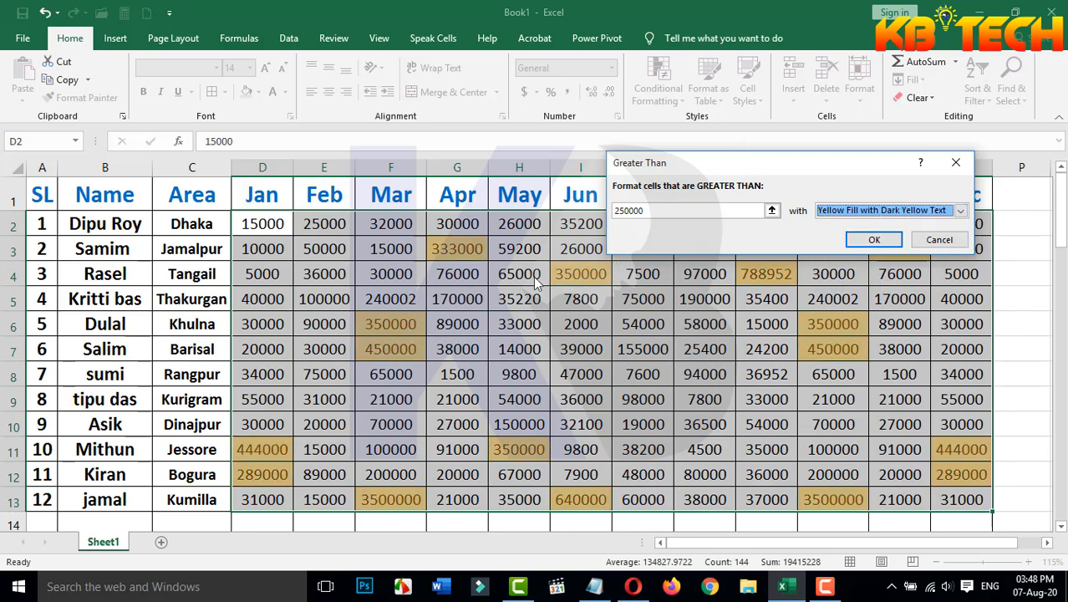
left_click(920, 214)
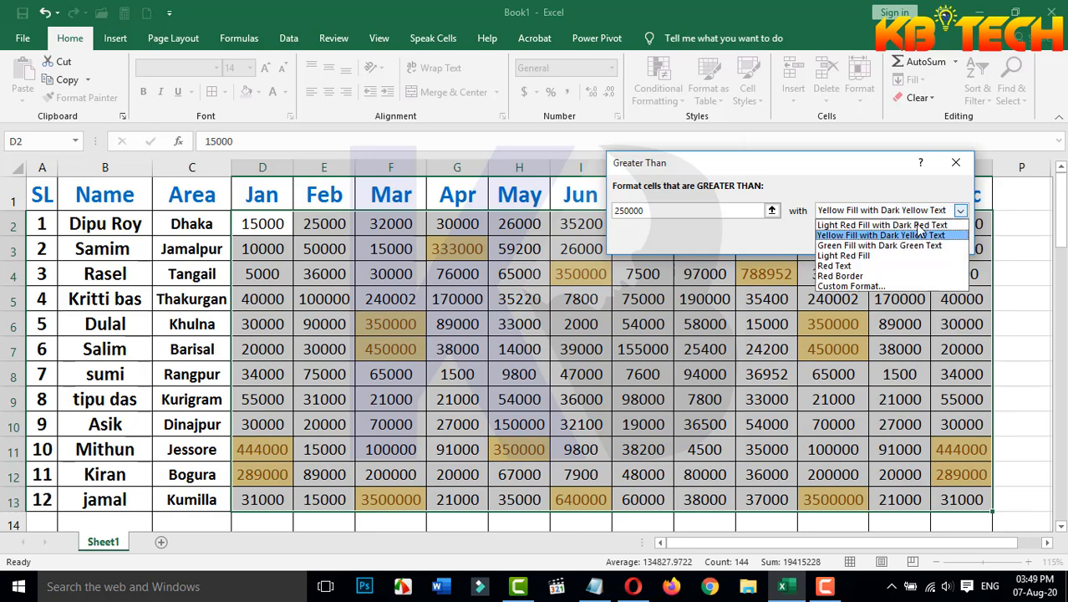
left_click(882, 245)
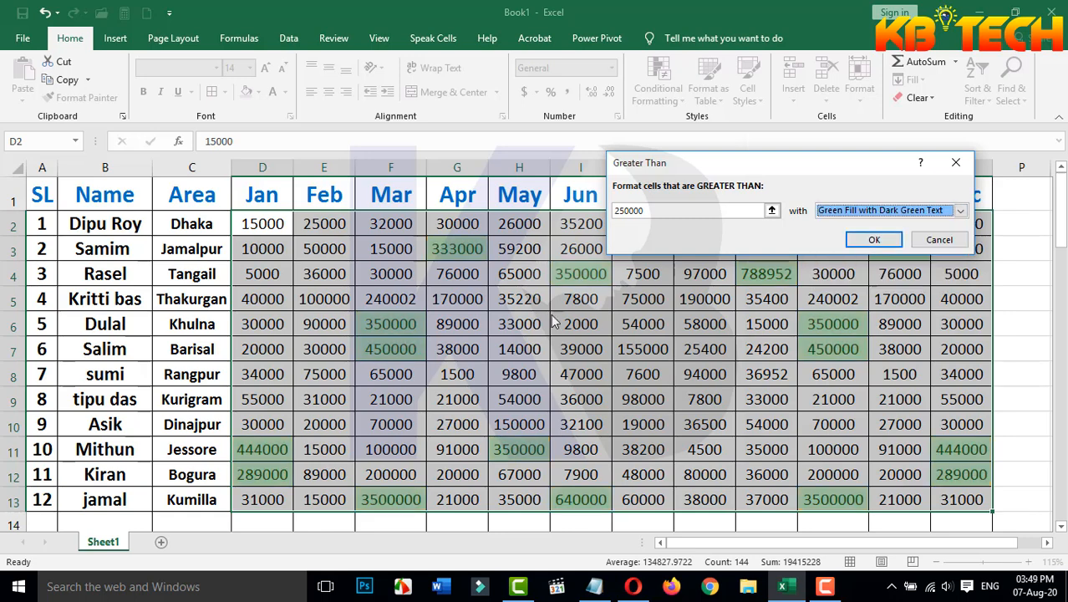
left_click(960, 211)
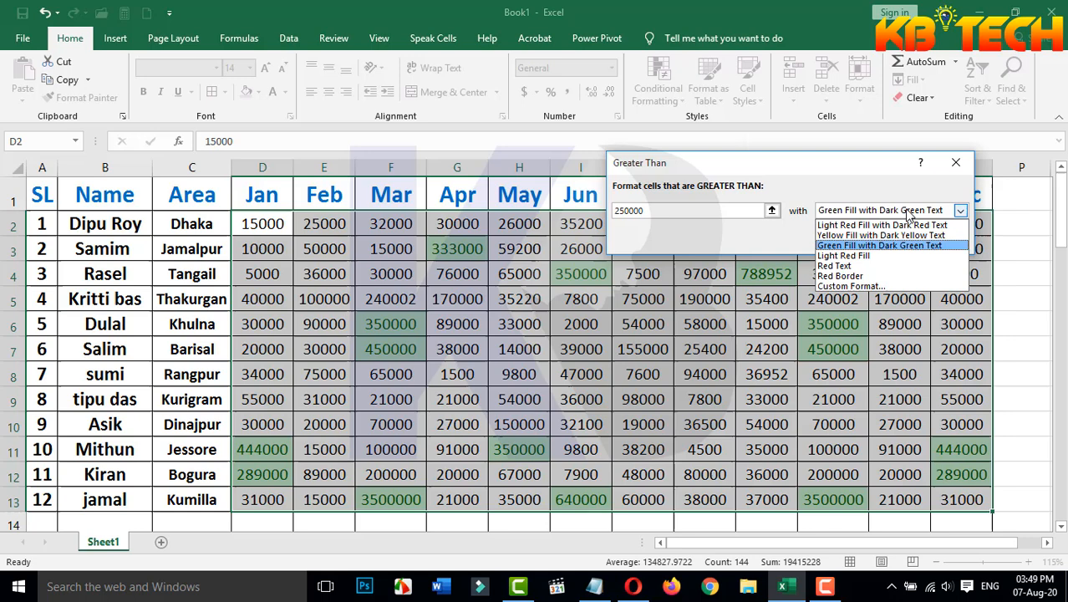
left_click(853, 276)
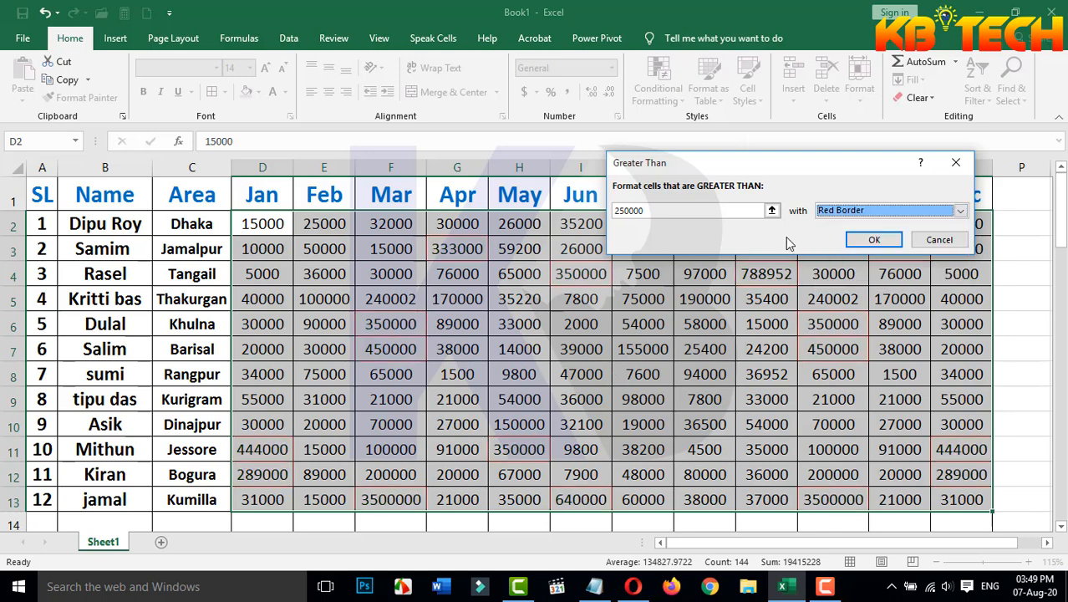
left_click(882, 214)
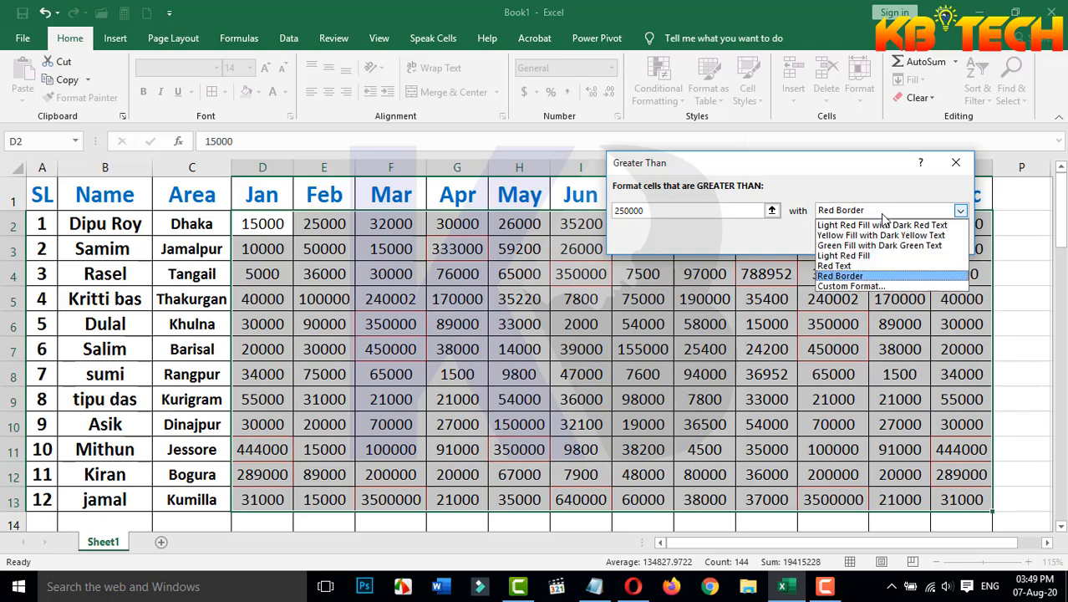
left_click(861, 286)
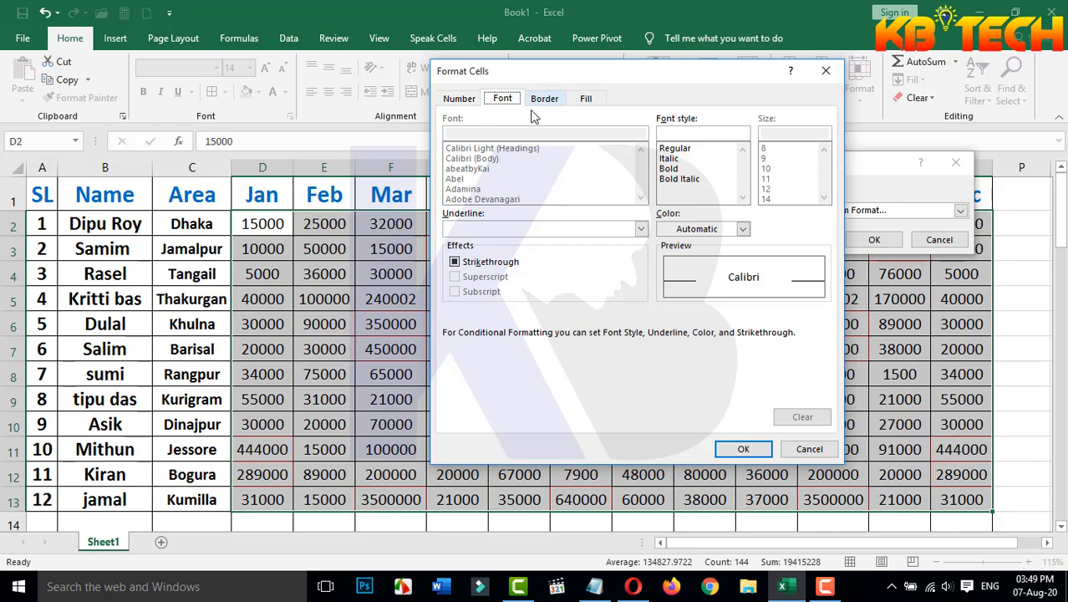
left_click(809, 450)
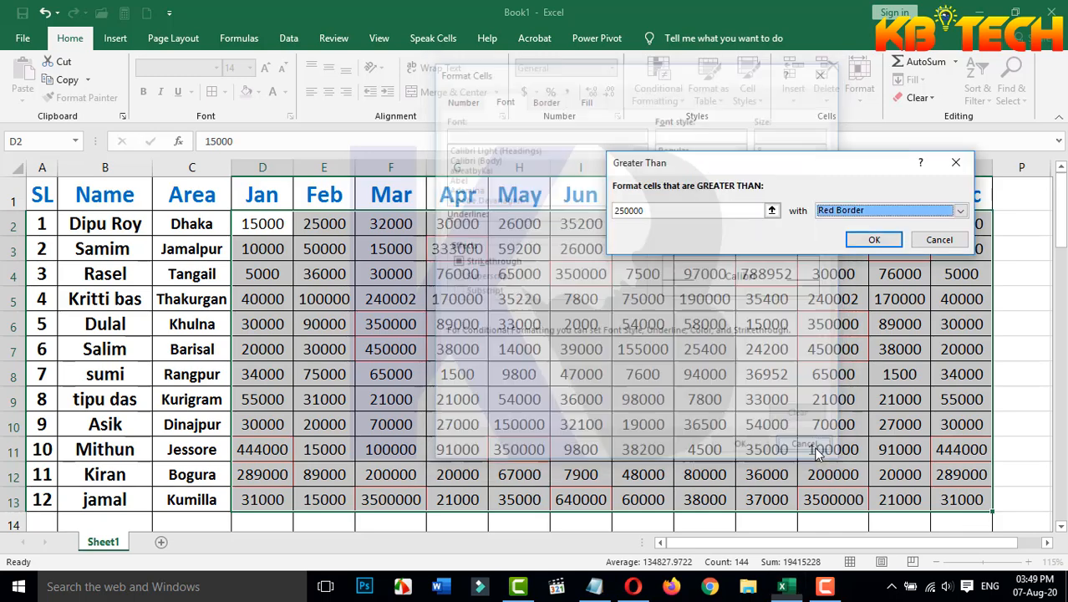
Step: Choose Light Red Fill for the Greater Than rule, apply it and deselect the range
left_click(961, 211)
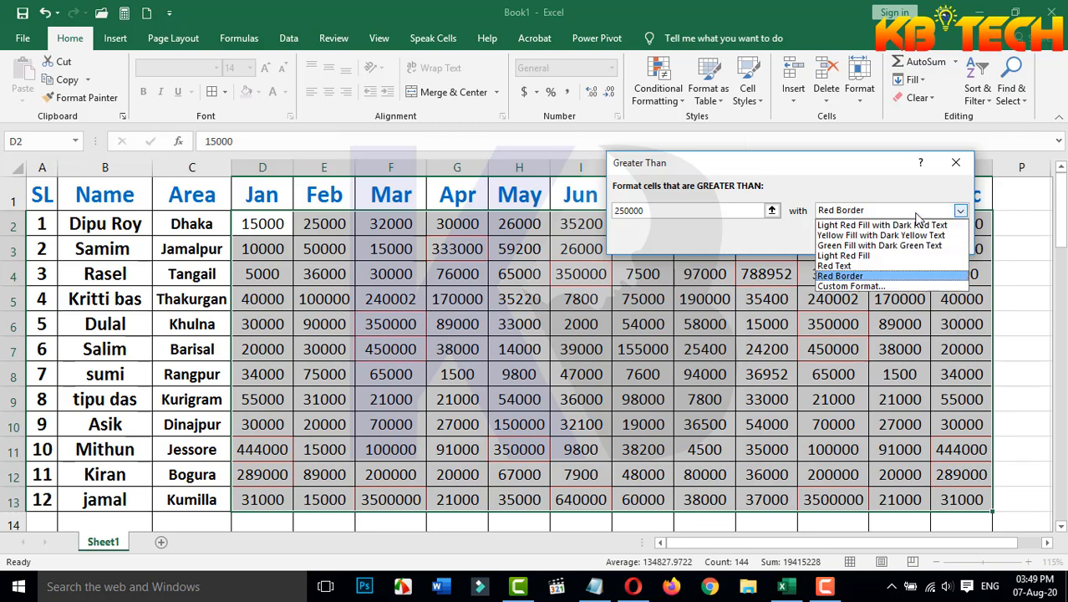
left_click(875, 257)
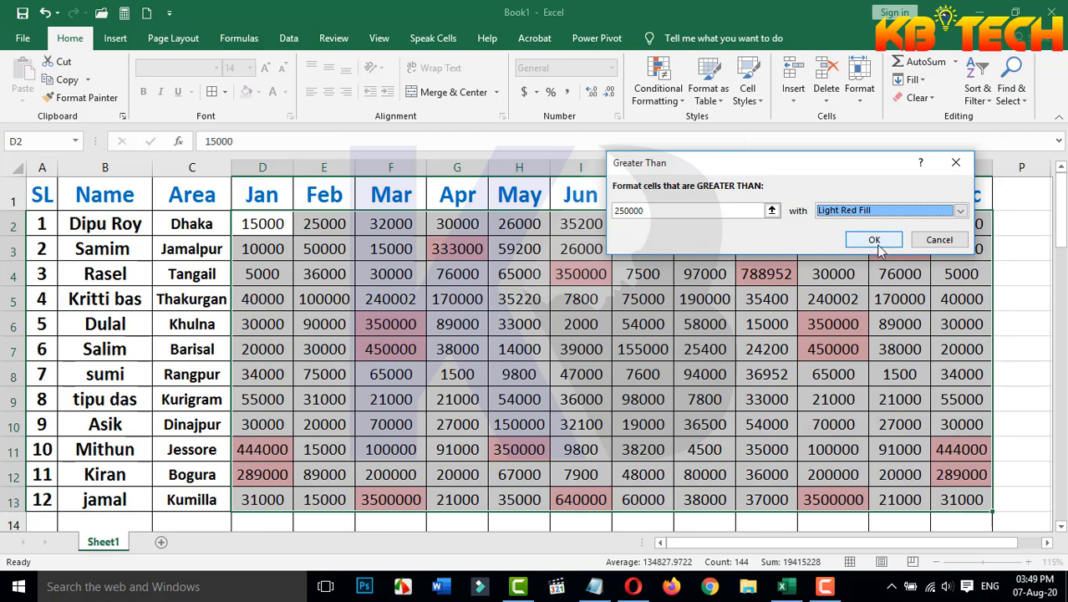
left_click(875, 240)
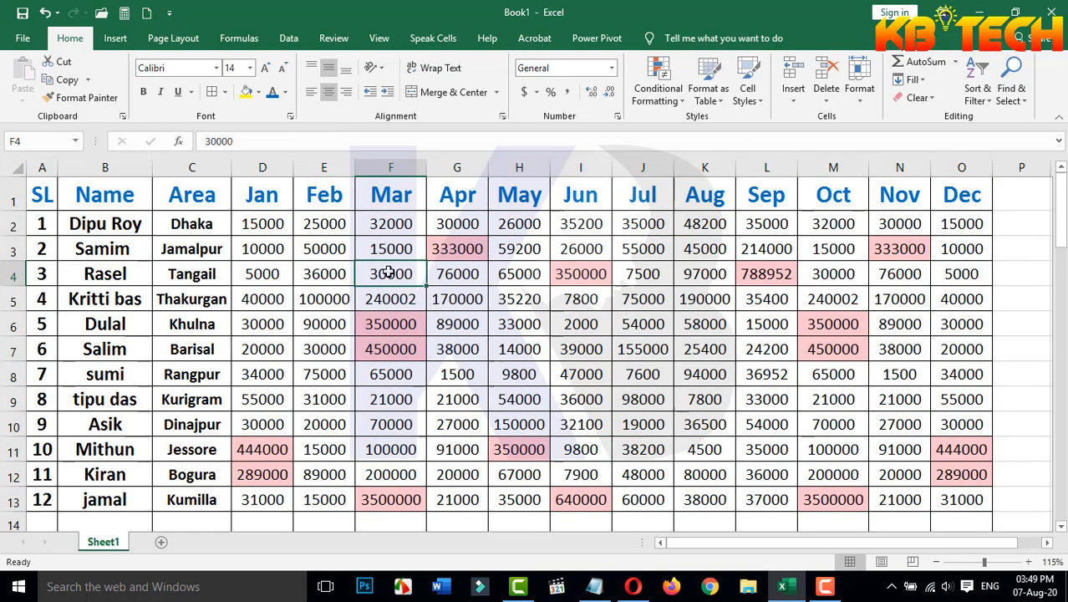
left_click(389, 273)
left_click(500, 242)
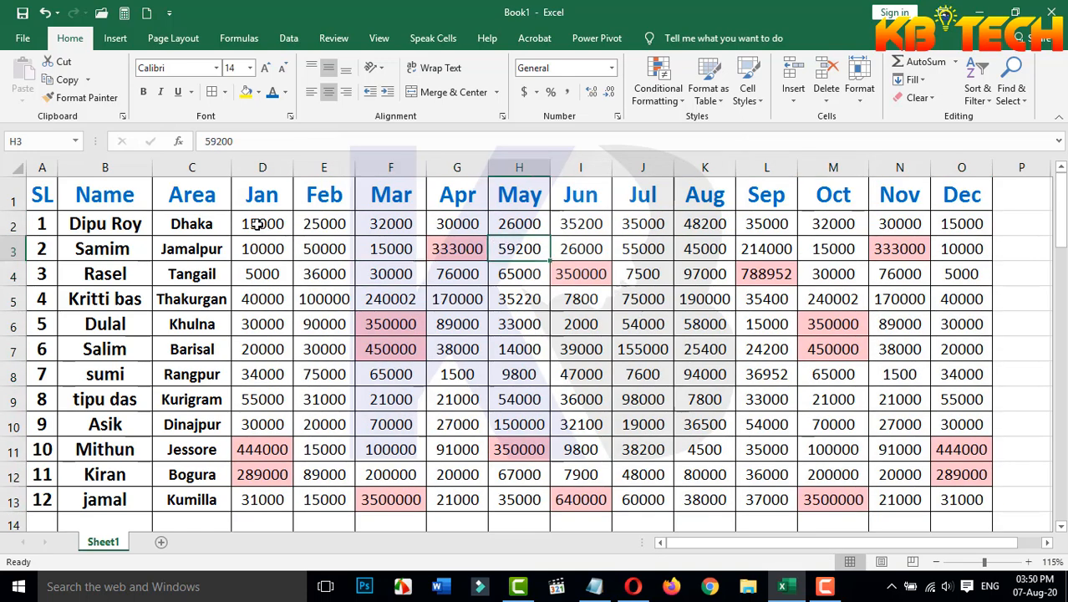
Step: Highlight values less than 40000 in D2:O13 with Light Red Fill using a Less Than conditional formatting rule
left_click_drag(251, 224, 961, 502)
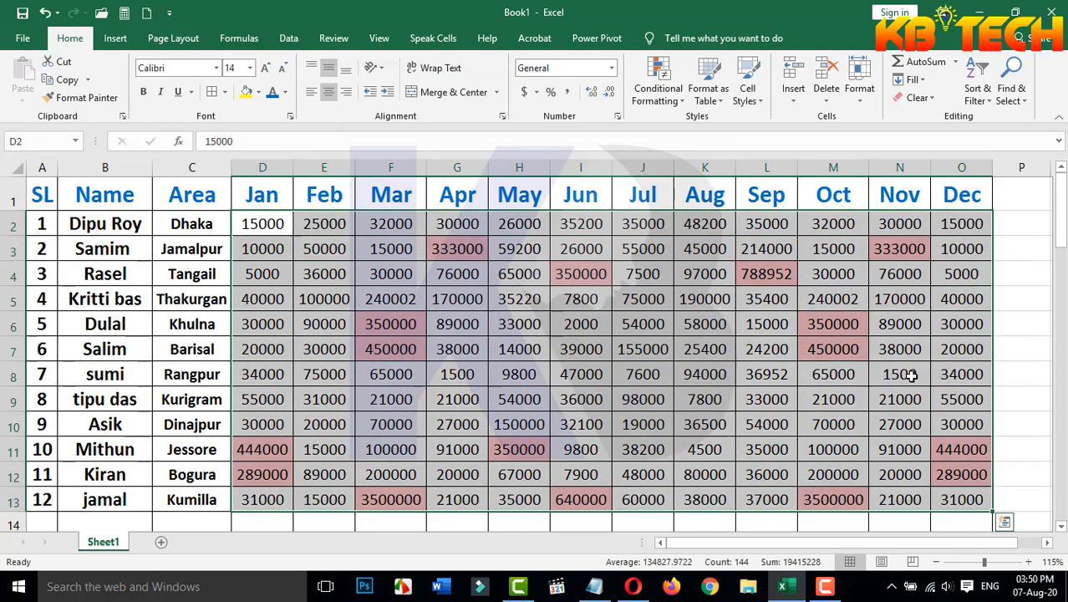
left_click(682, 100)
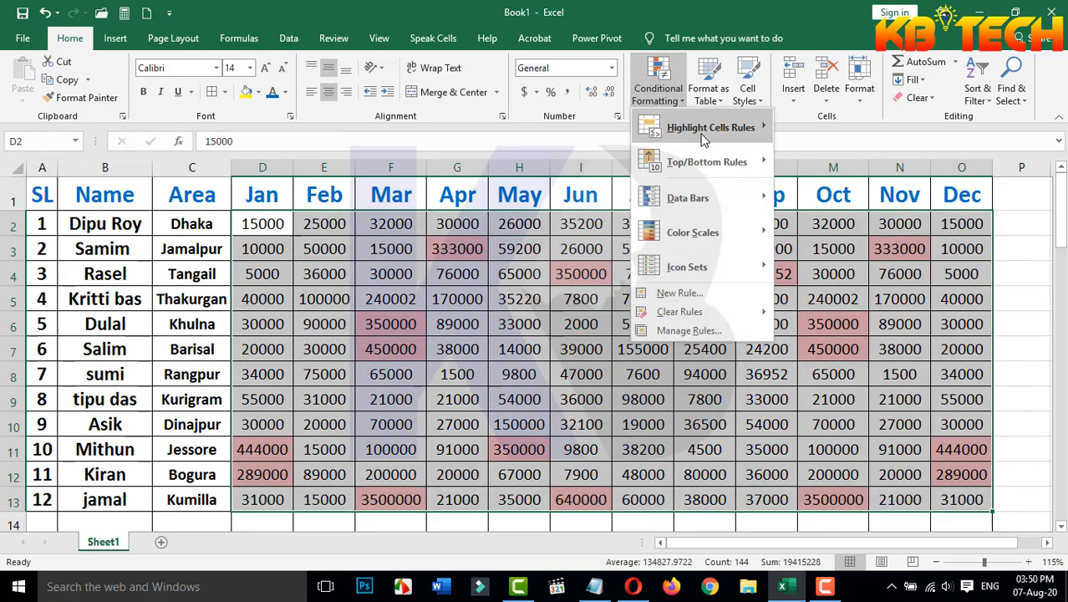
mouse_move(711, 127)
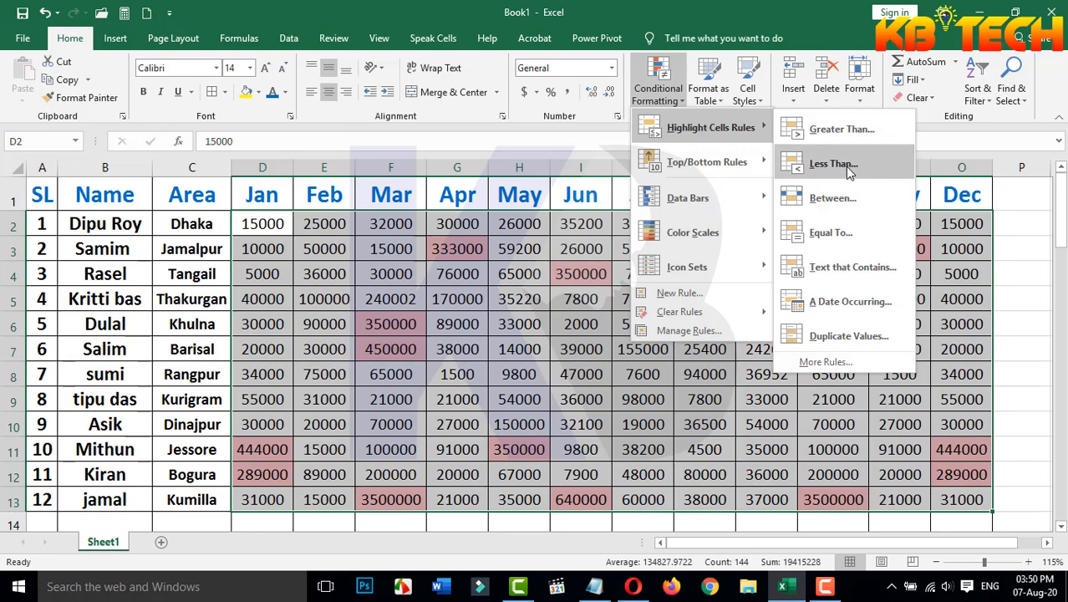
left_click(836, 164)
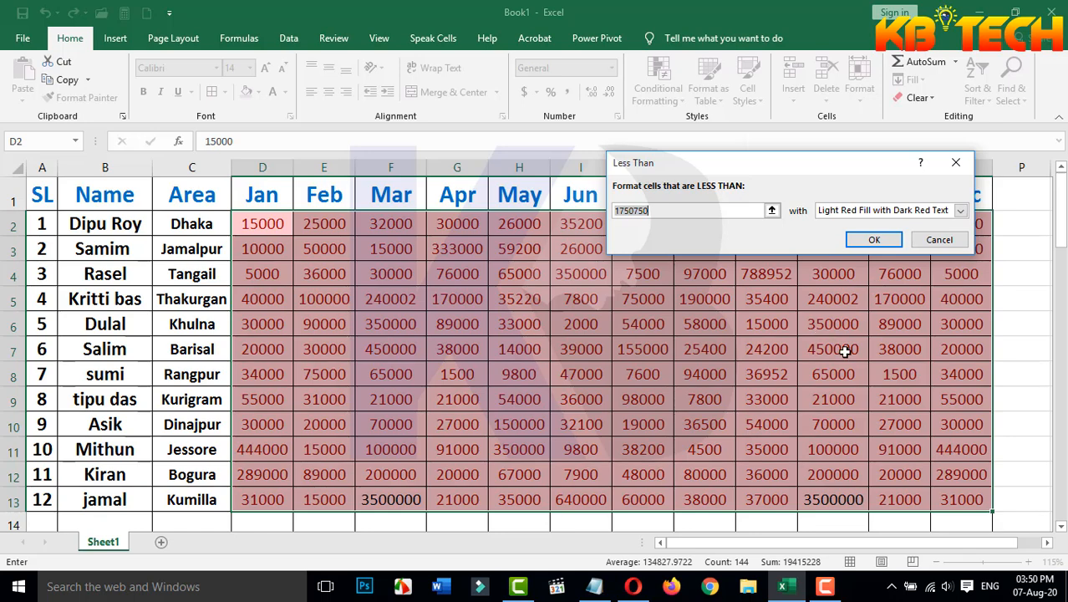
type("40000")
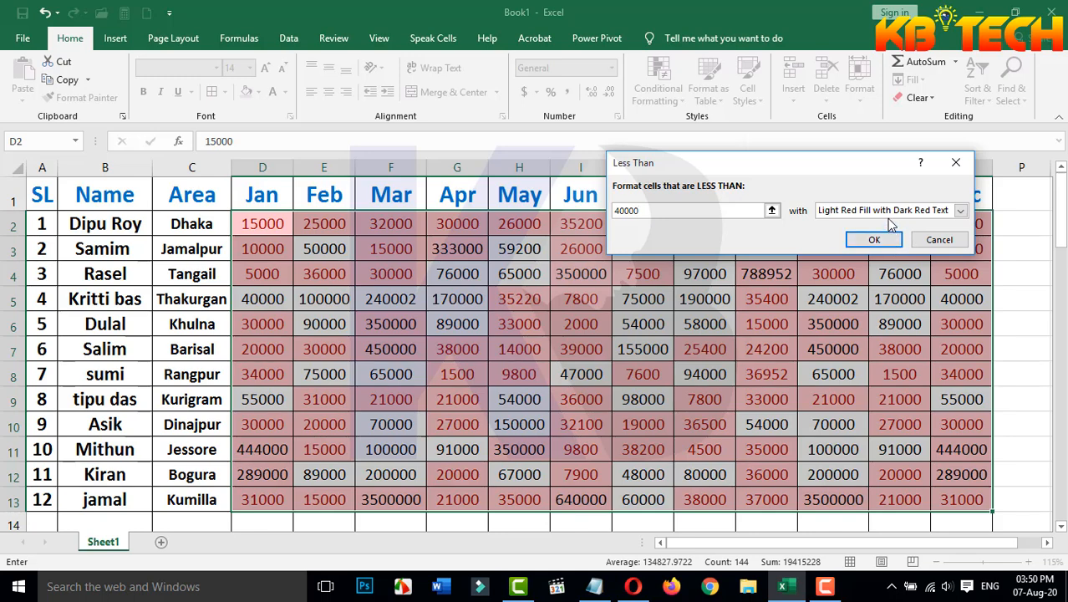
left_click(942, 210)
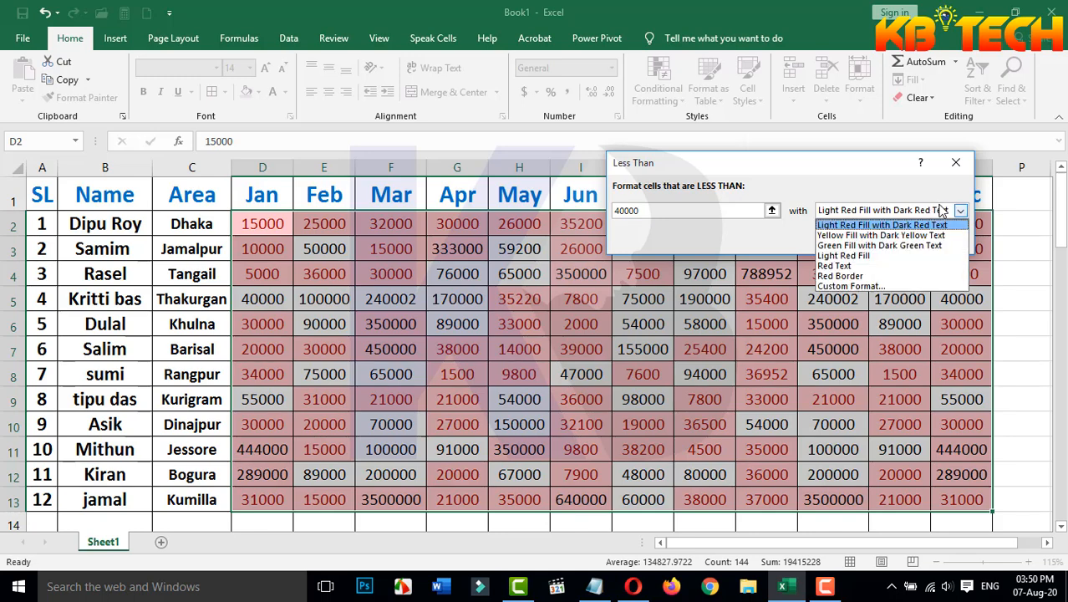
left_click(858, 256)
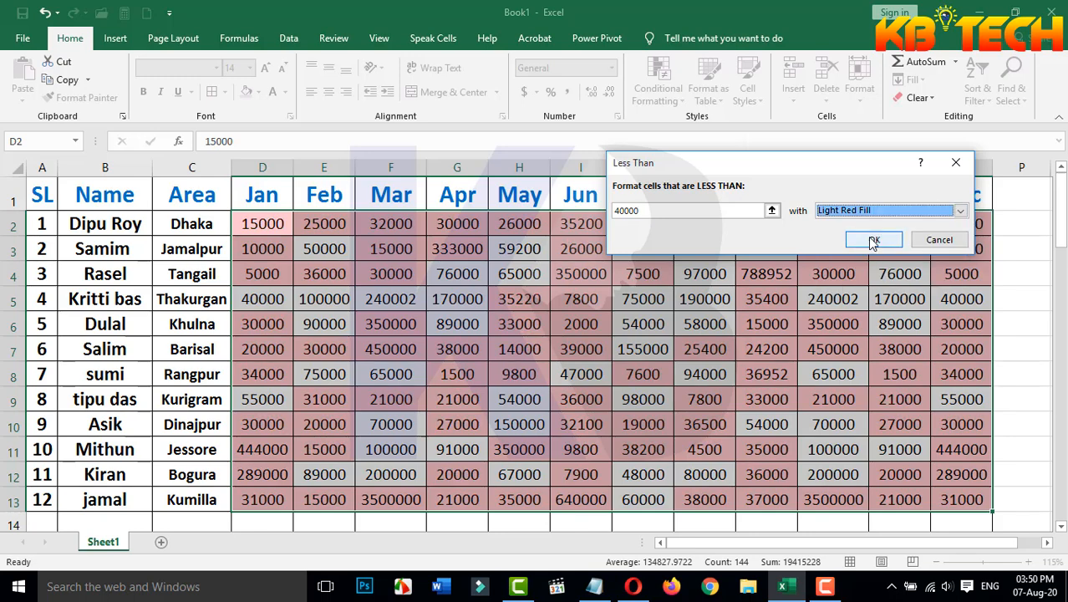
left_click(872, 240)
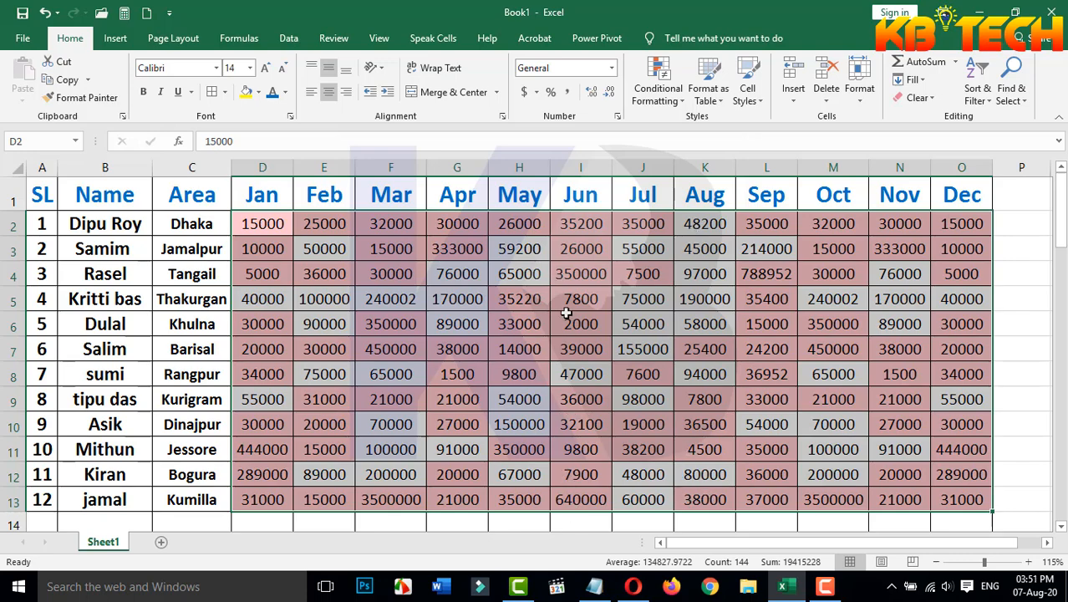
Step: Add gradient-fill Purple Data Bars to the monthly values in D2:O13 and check the bars down to the last row
left_click(262, 223)
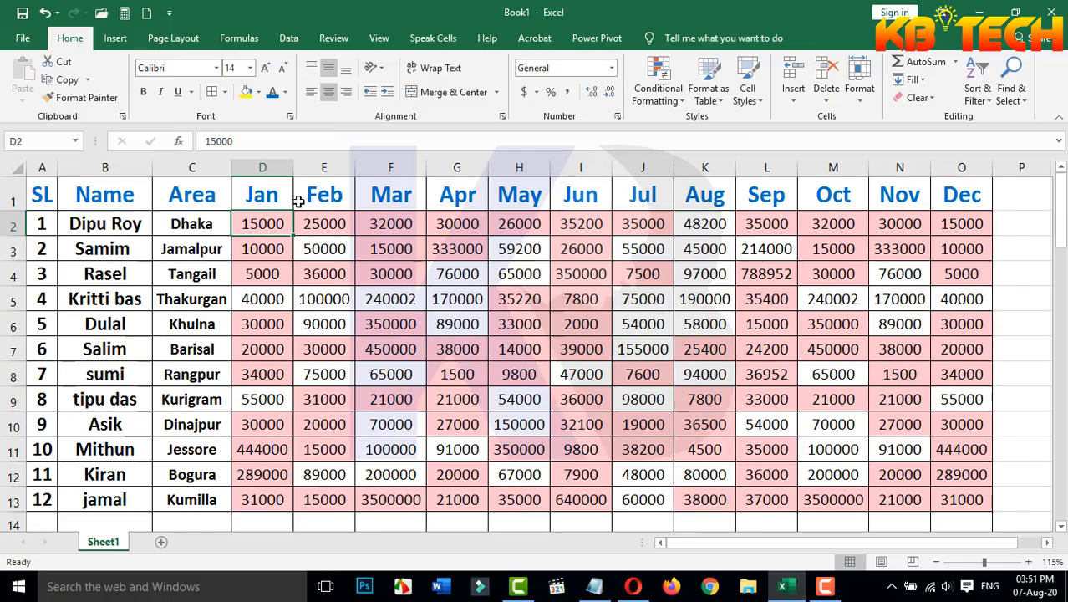
left_click_drag(262, 223, 956, 500)
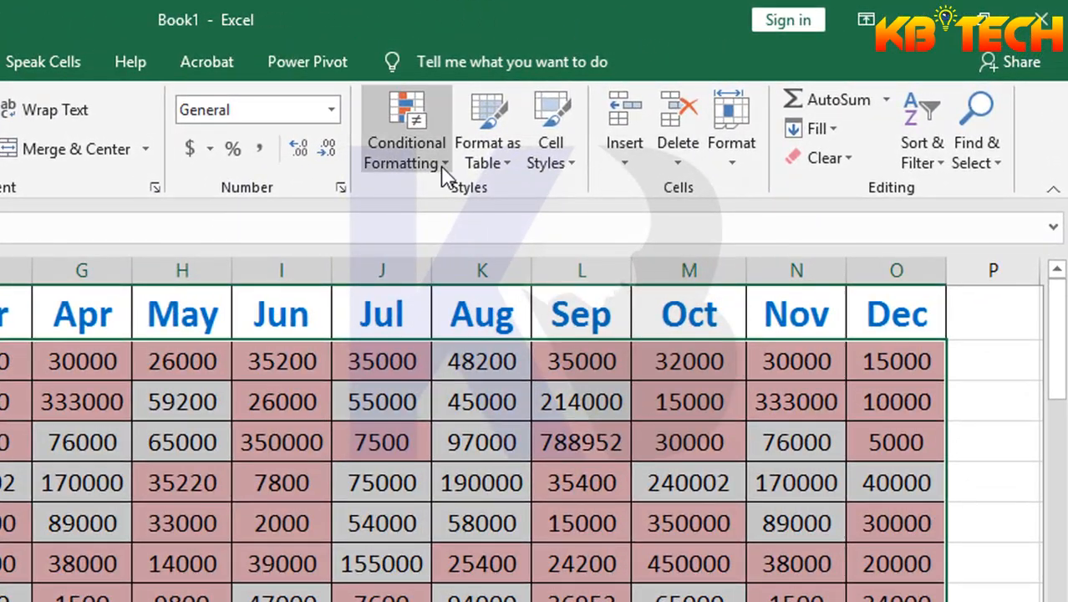
left_click(445, 163)
mouse_move(500, 266)
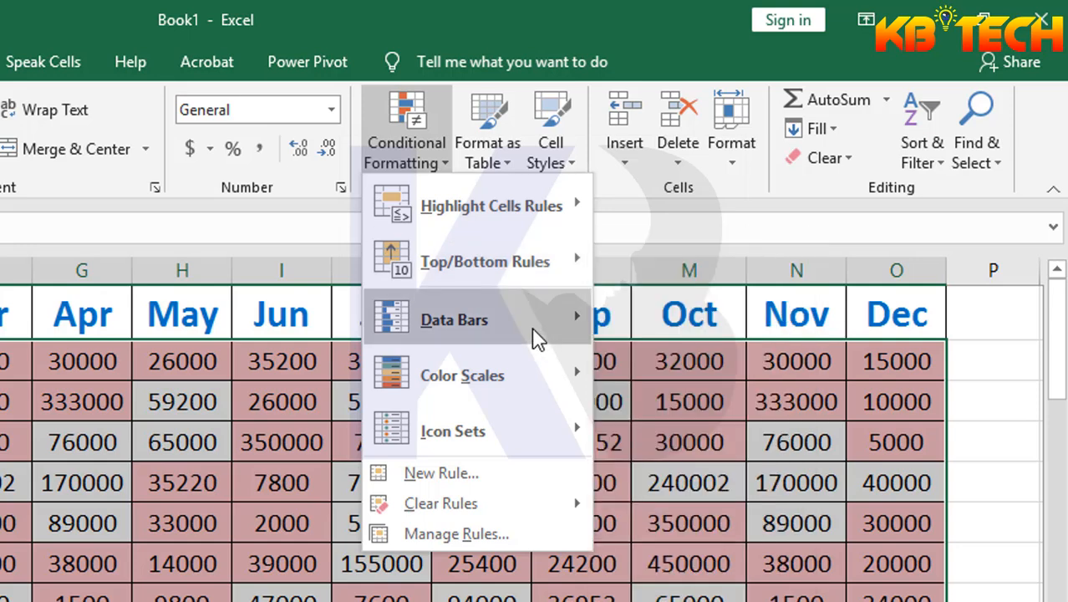
mouse_move(532, 322)
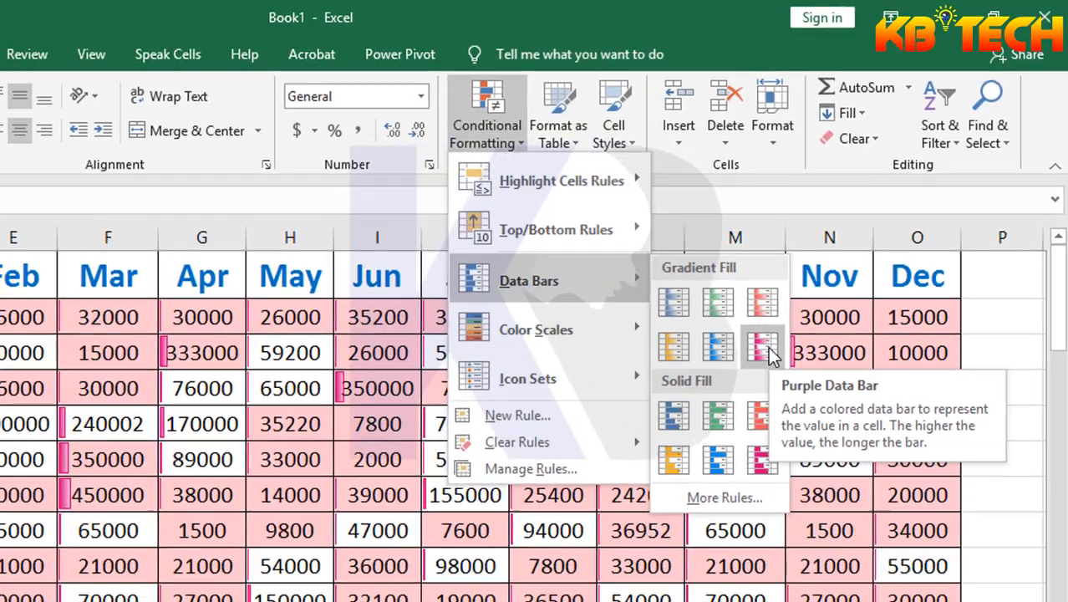
left_click(724, 398)
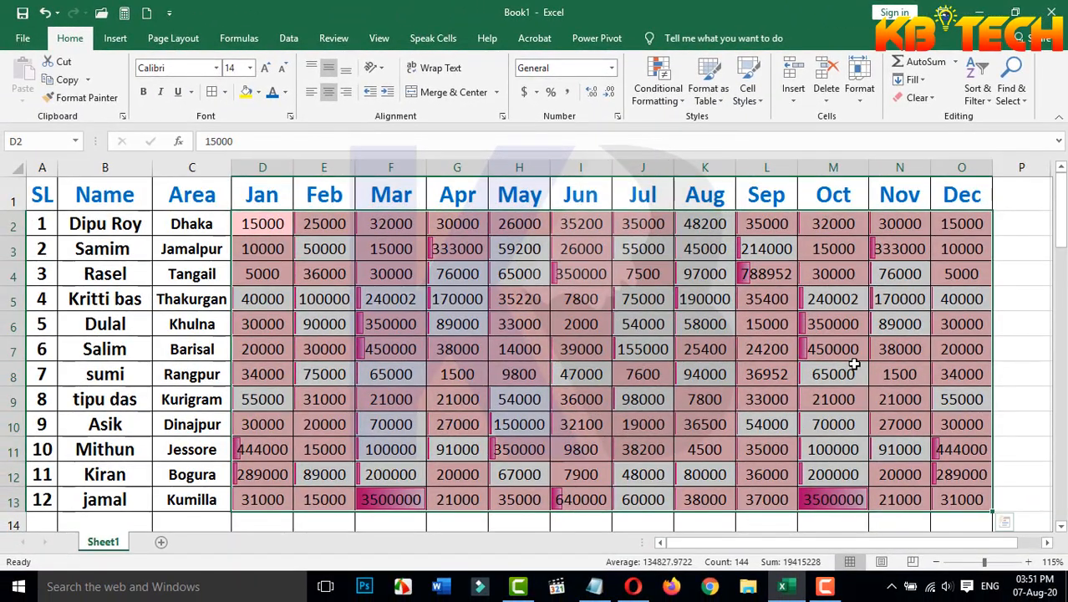
left_click(854, 366)
scroll(855, 365, "down", 3)
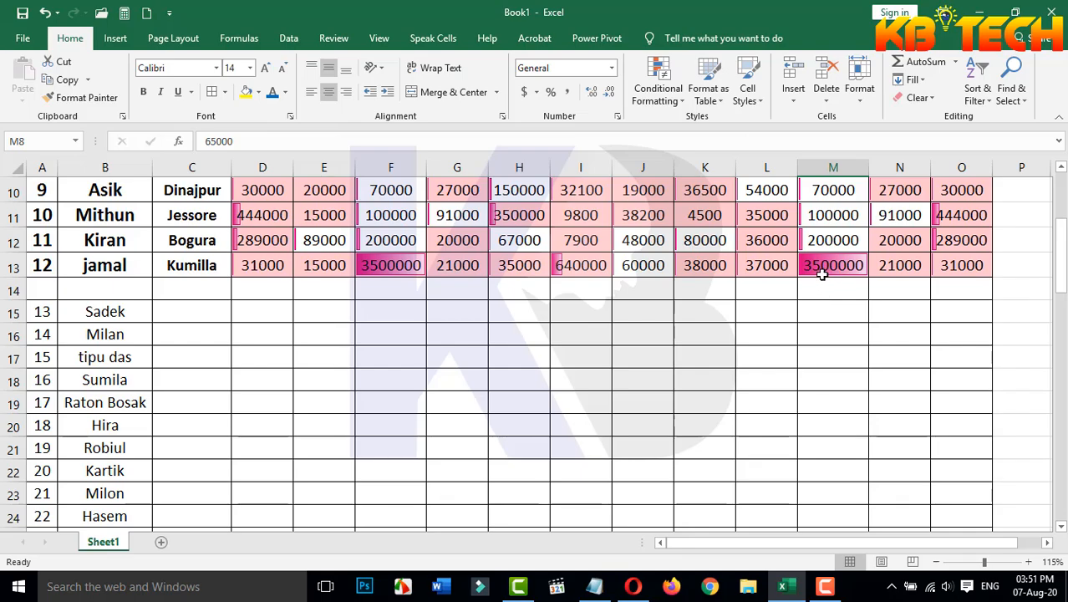
scroll(847, 335, "up", 3)
scroll(791, 416, "down", 1)
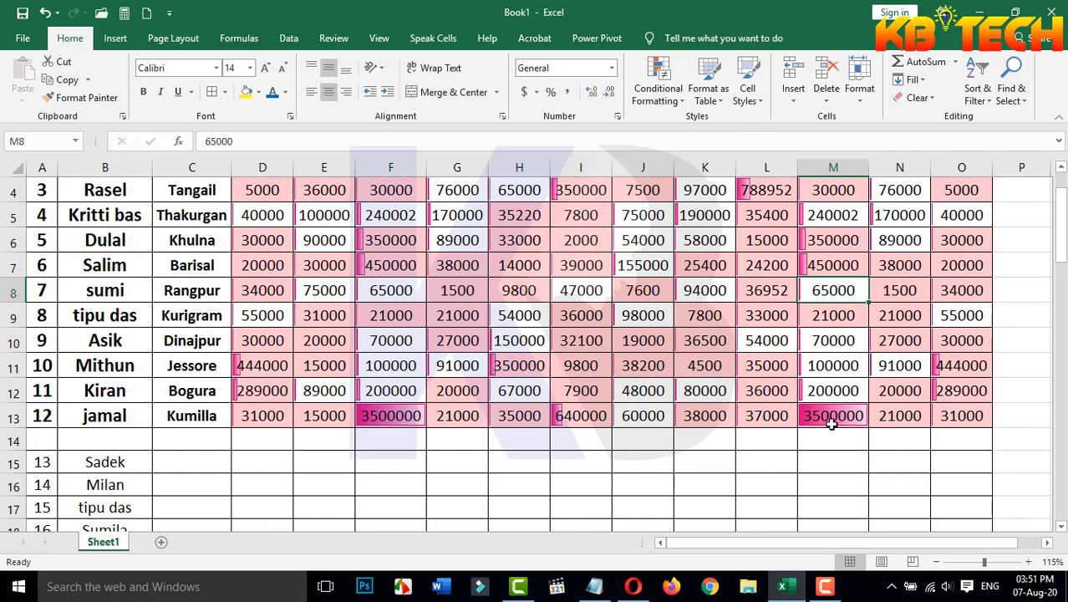
scroll(824, 422, "up", 1)
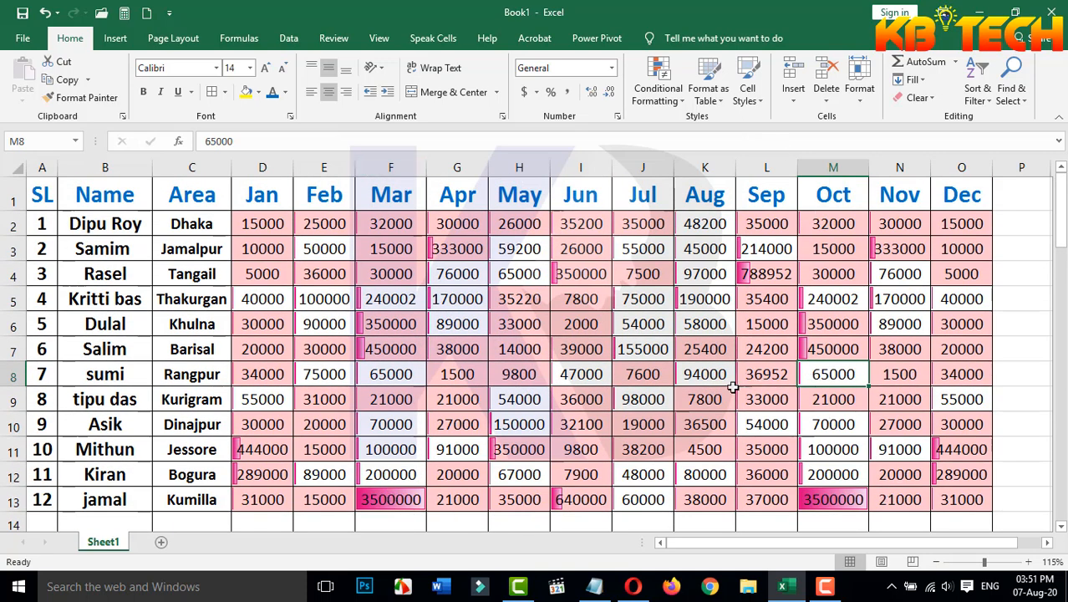
Step: Apply solid-fill light blue data bars to D2:O13 in place of the purple ones and check the bars
left_click_drag(252, 228, 958, 502)
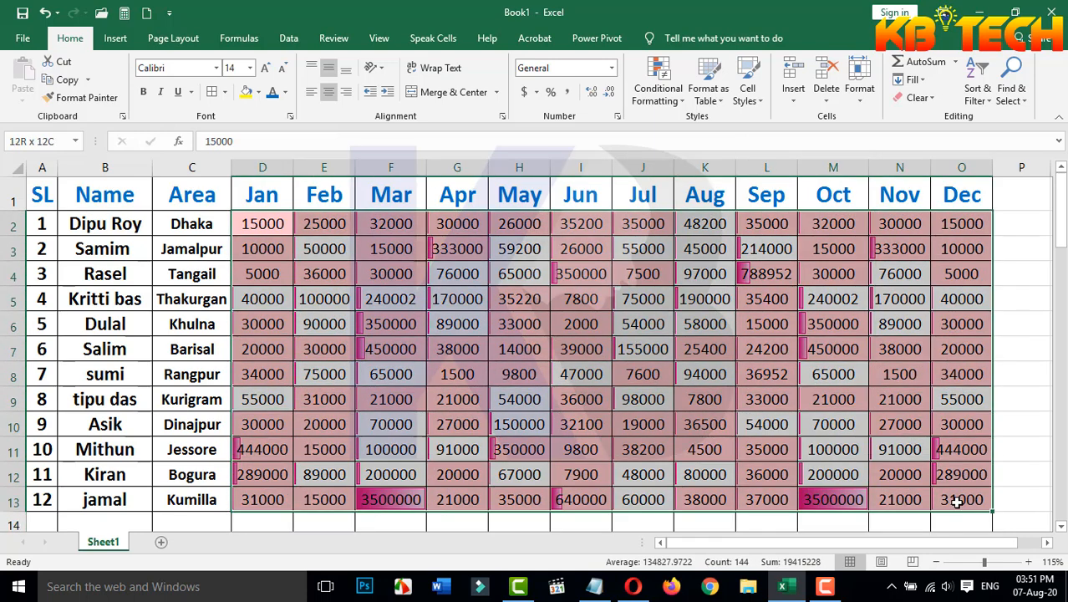
left_click(682, 102)
mouse_move(699, 233)
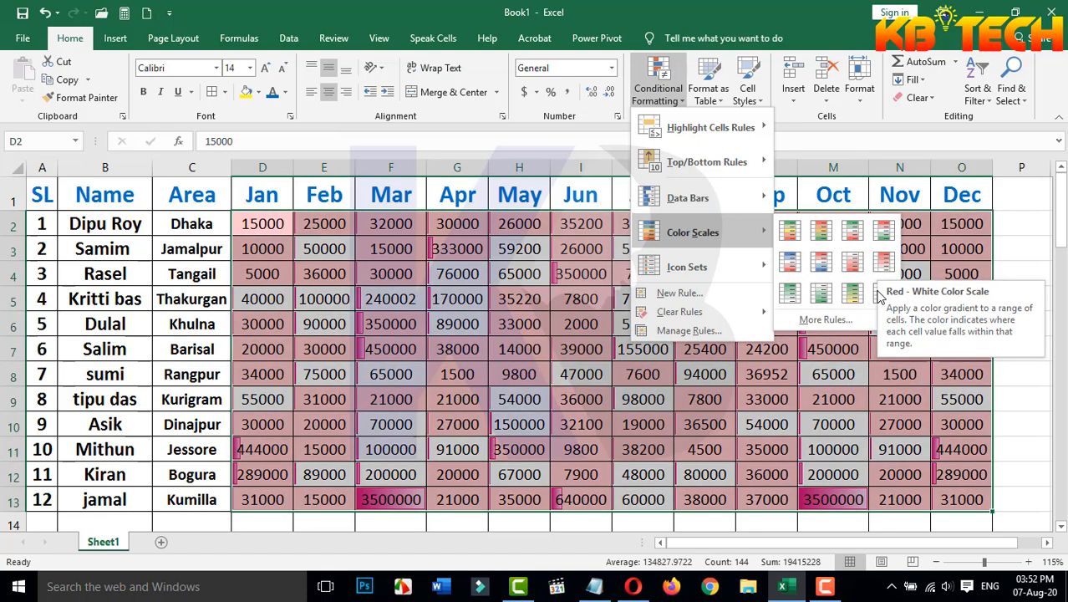
mouse_move(688, 198)
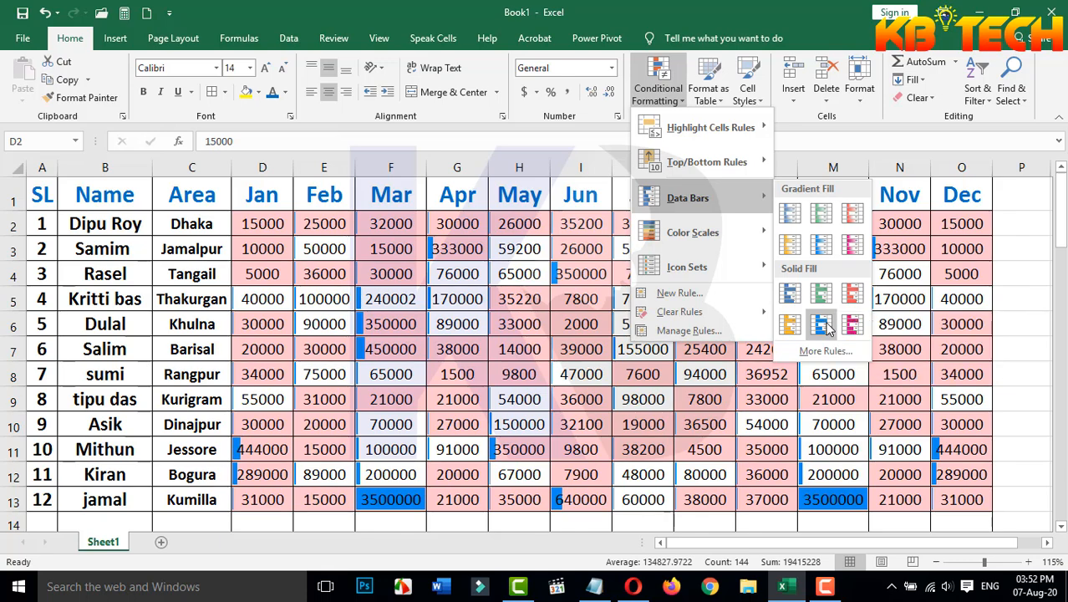
left_click(824, 329)
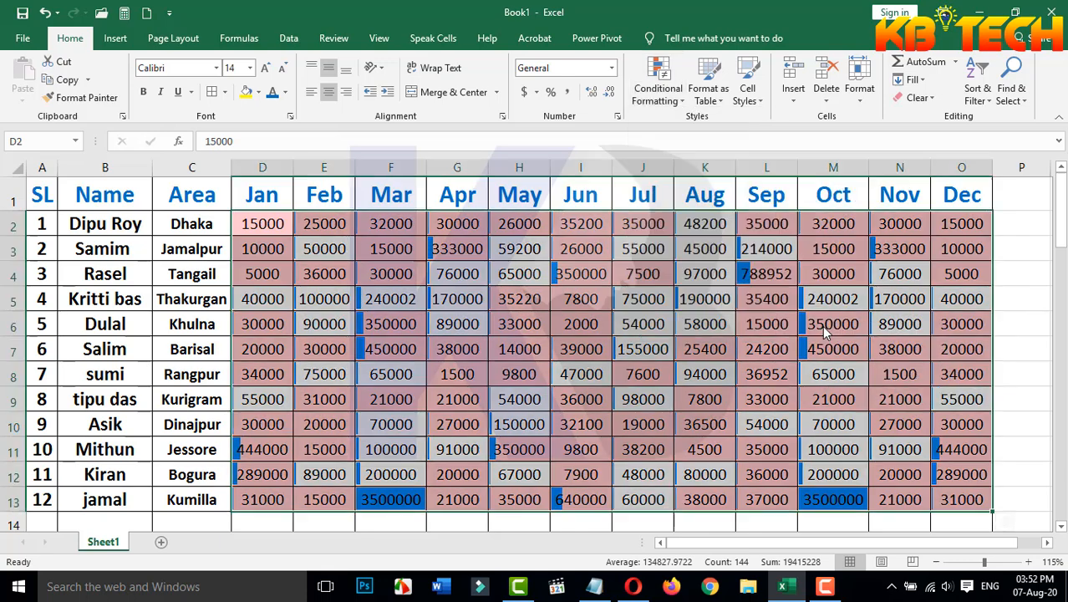
left_click(782, 376)
scroll(777, 360, "down", 1)
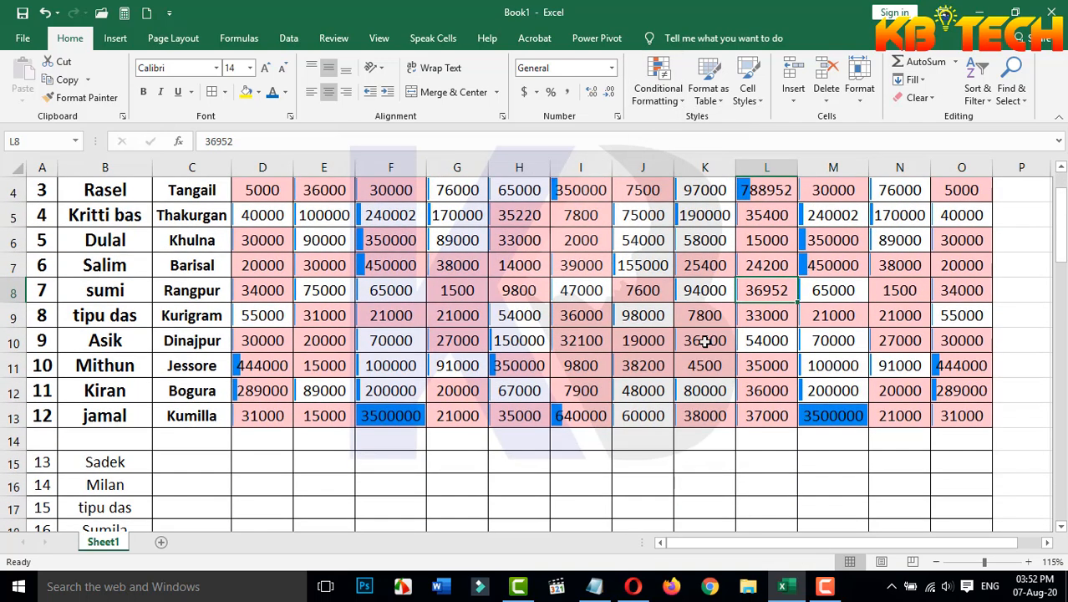
scroll(707, 367, "up", 1)
Step: Examine how the data bars and red fills mark individual monthly values across D2:O13
left_click_drag(257, 226, 951, 500)
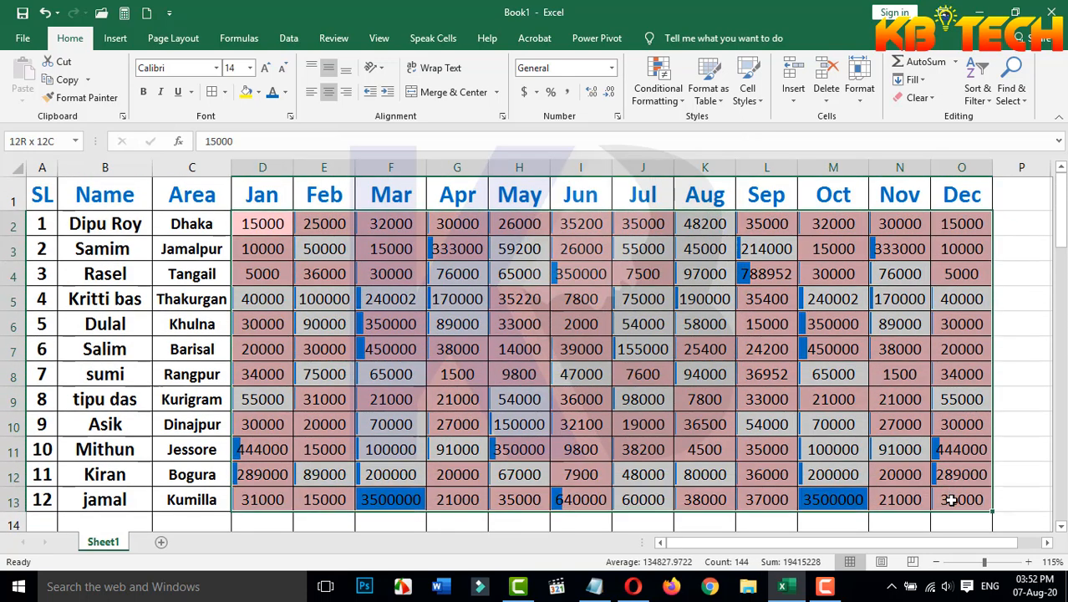
left_click(780, 338)
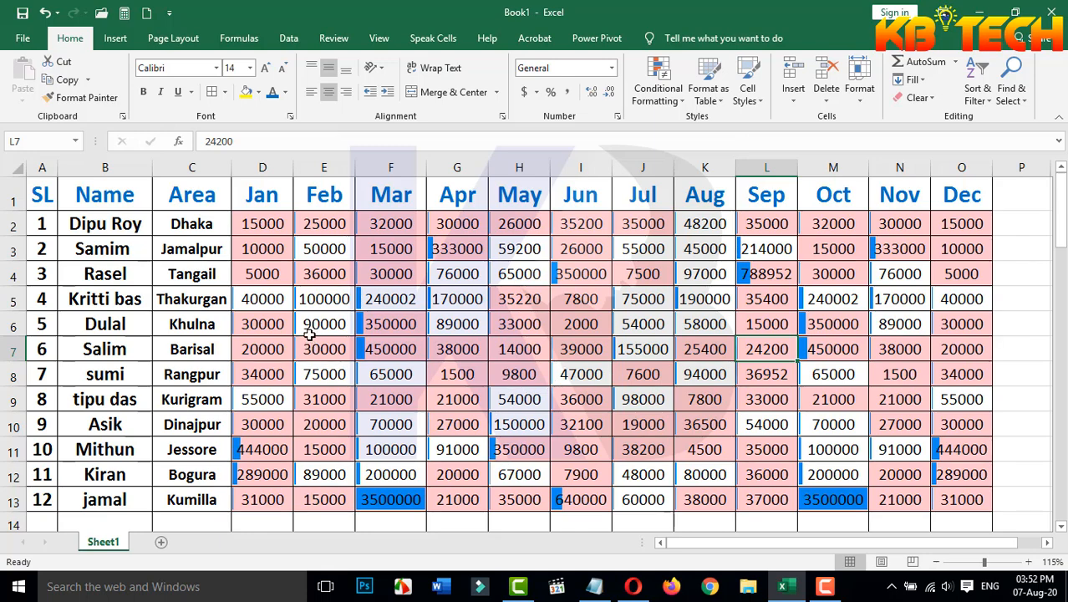
left_click_drag(245, 234, 977, 499)
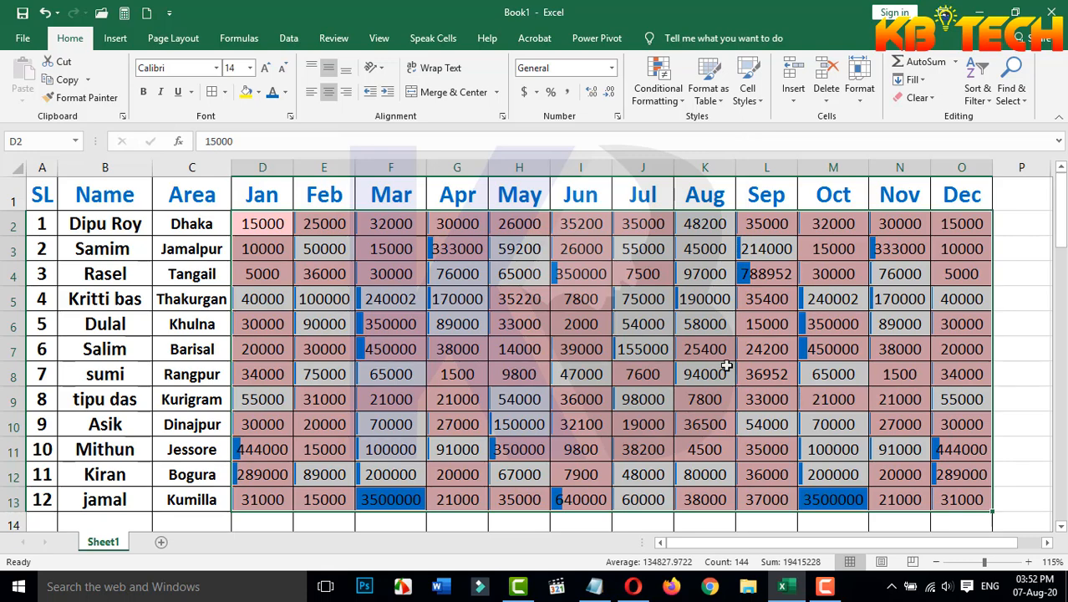
left_click(451, 244)
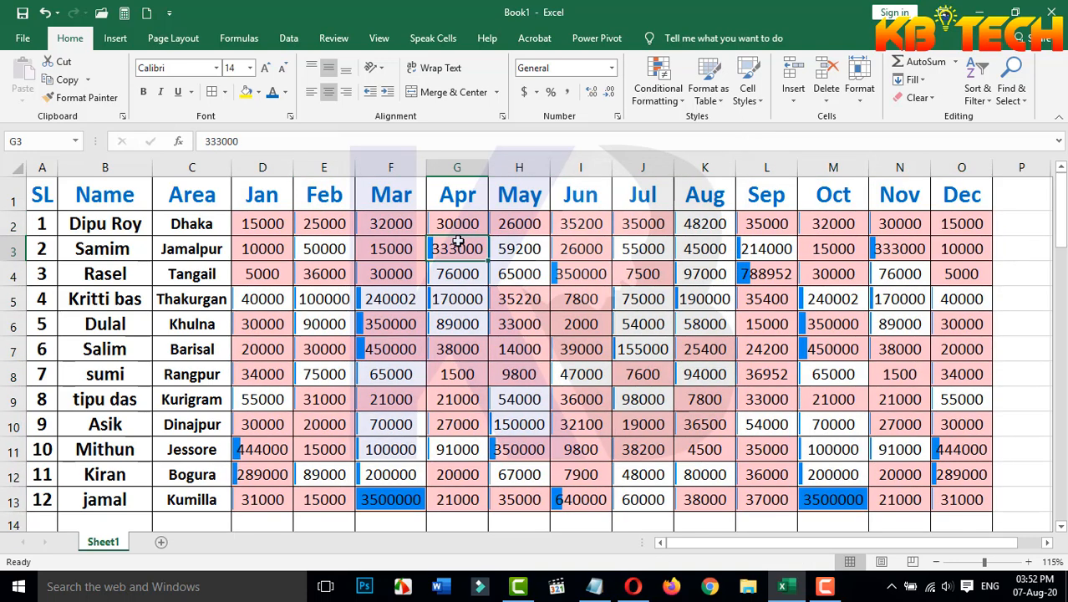
left_click(389, 249)
left_click(405, 500)
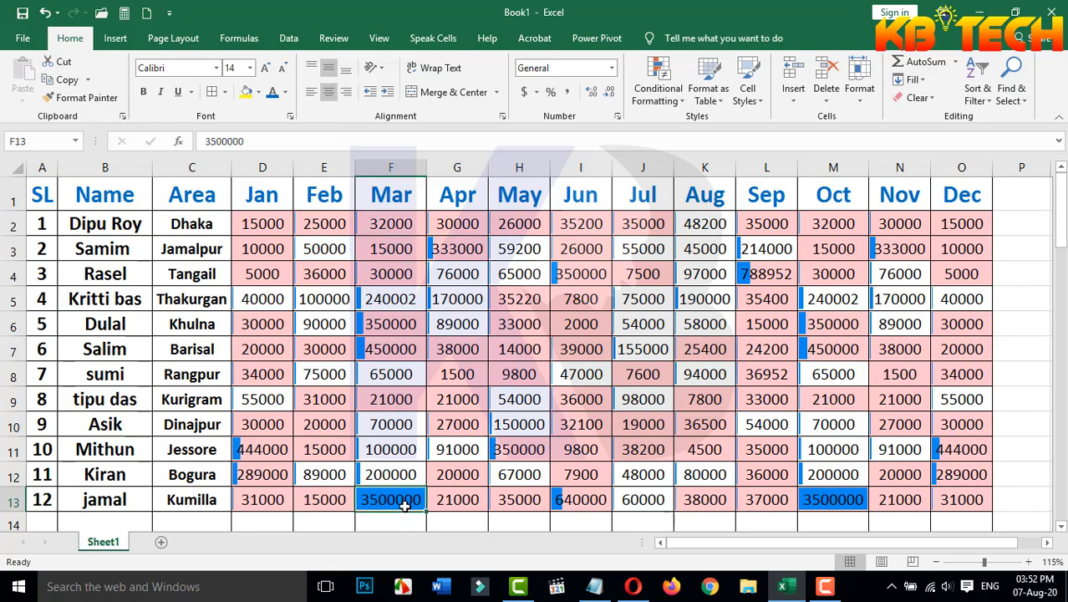
left_click(324, 248)
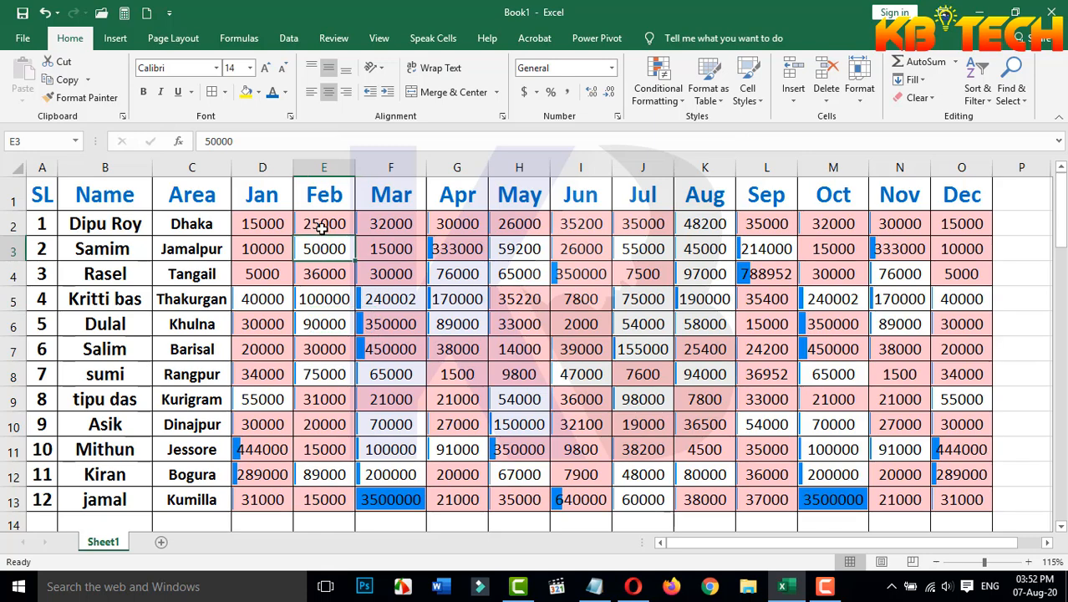
left_click(323, 224)
left_click(324, 250)
left_click(252, 224)
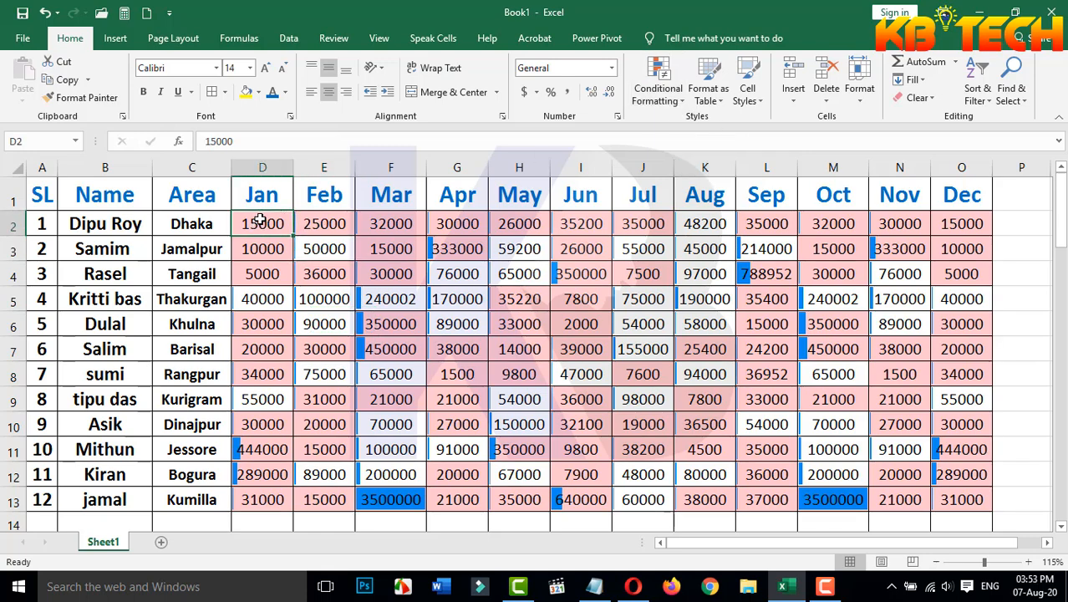
Step: Open the Conditional Formatting Rules Manager for D2:O13 and review the data bar, less-than and greater-than rules
left_click_drag(261, 221, 896, 521)
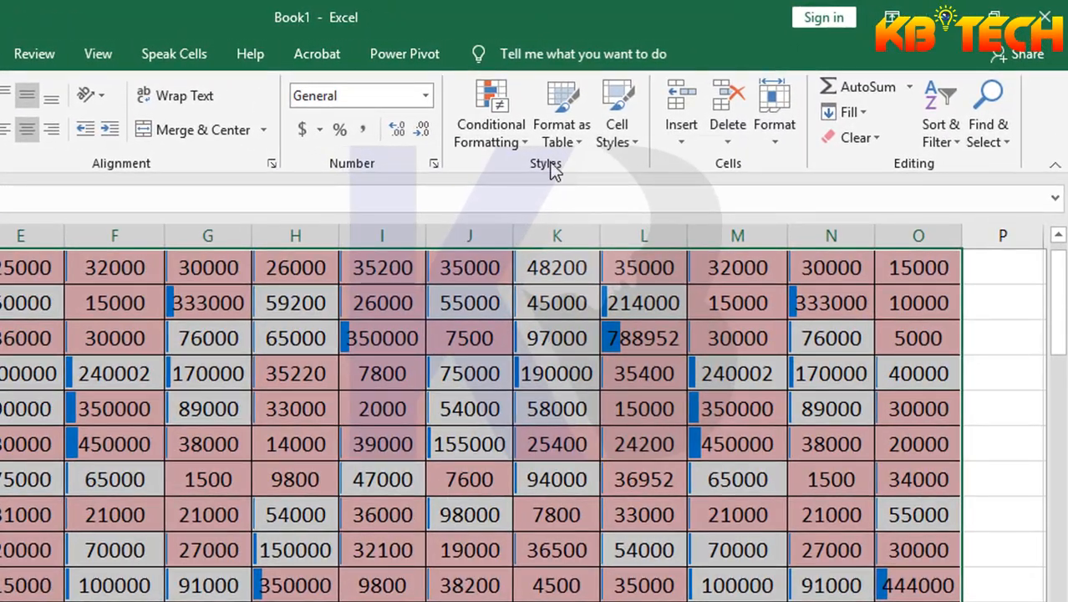
left_click(519, 141)
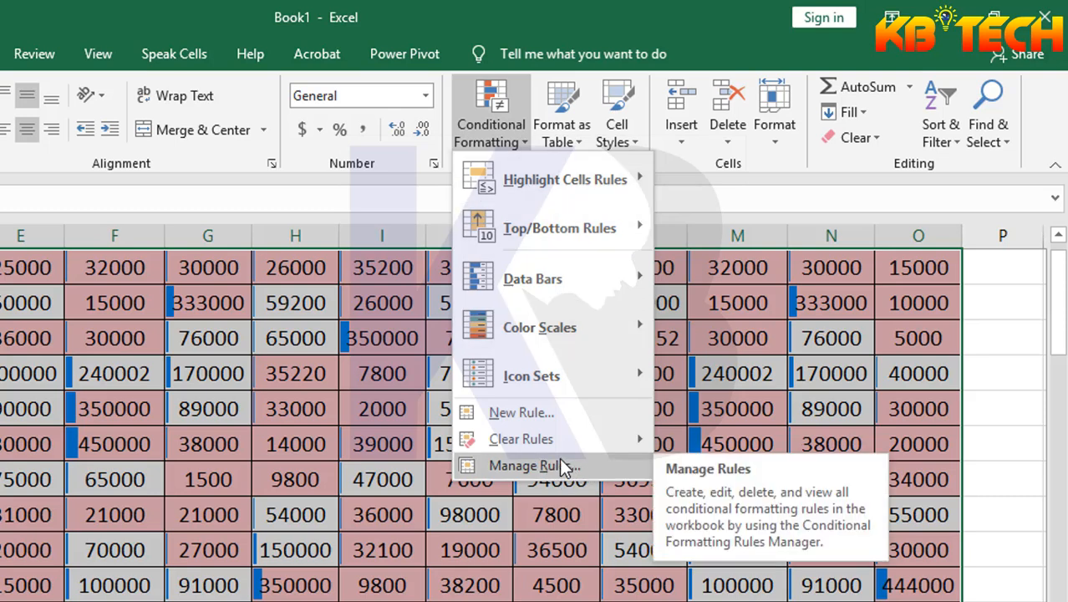
mouse_move(530, 443)
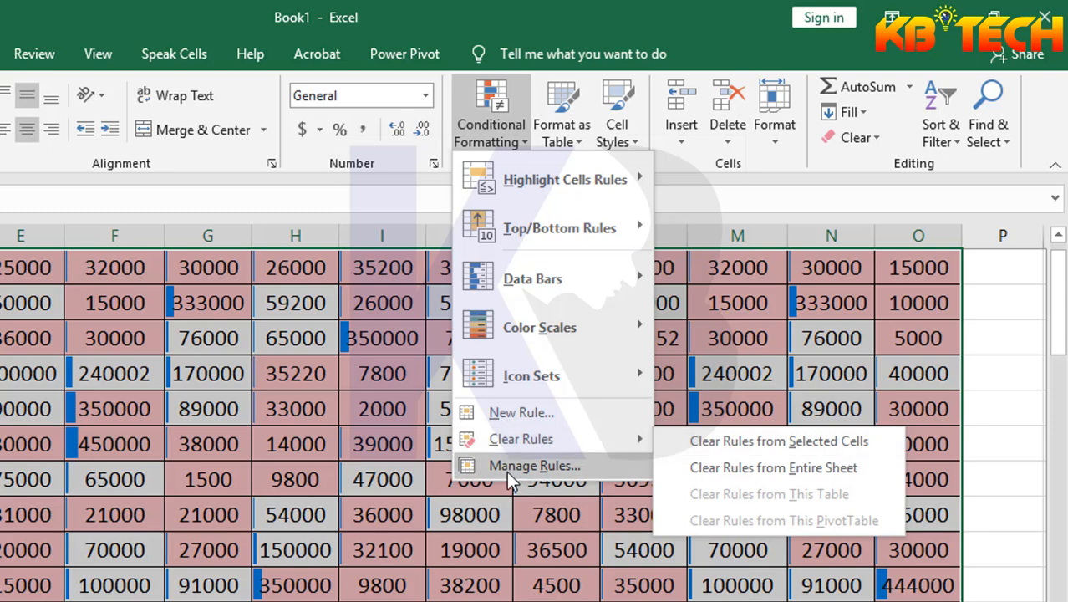
left_click(535, 465)
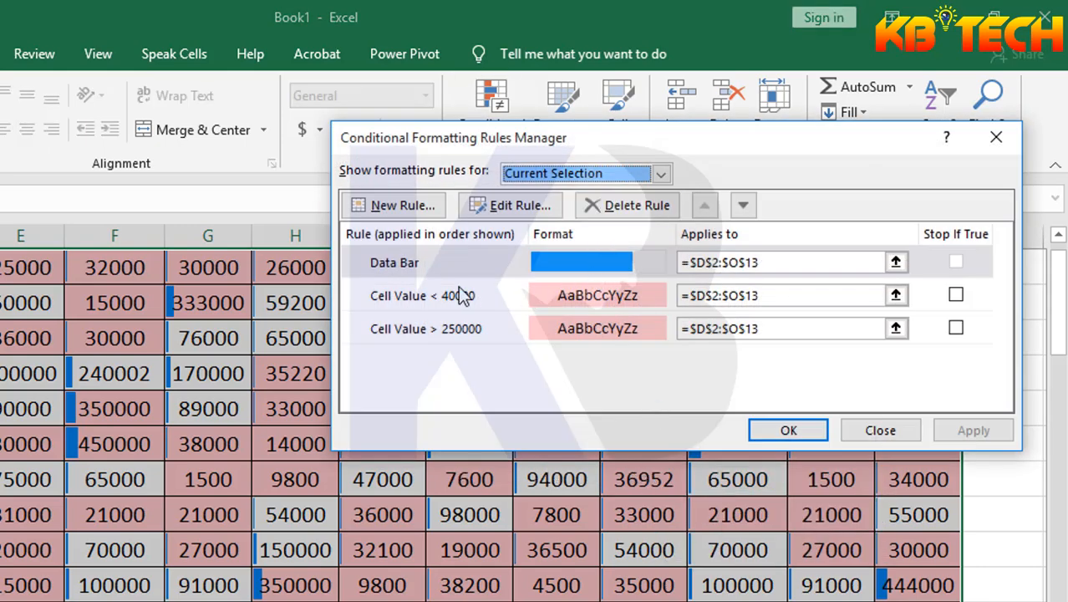
left_click(461, 331)
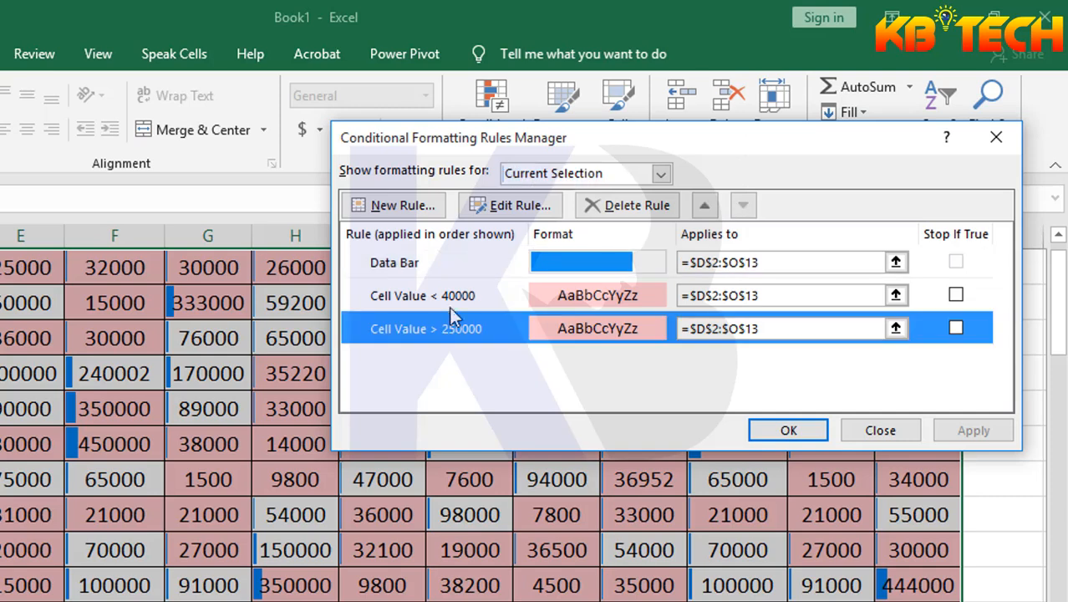
left_click(445, 296)
left_click(435, 263)
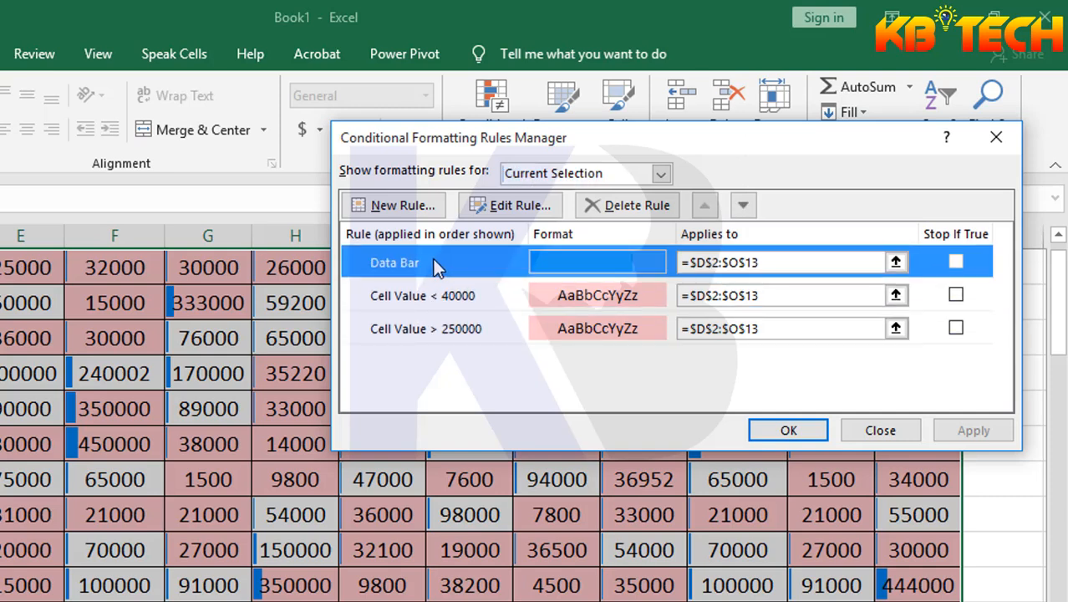
left_click(421, 334)
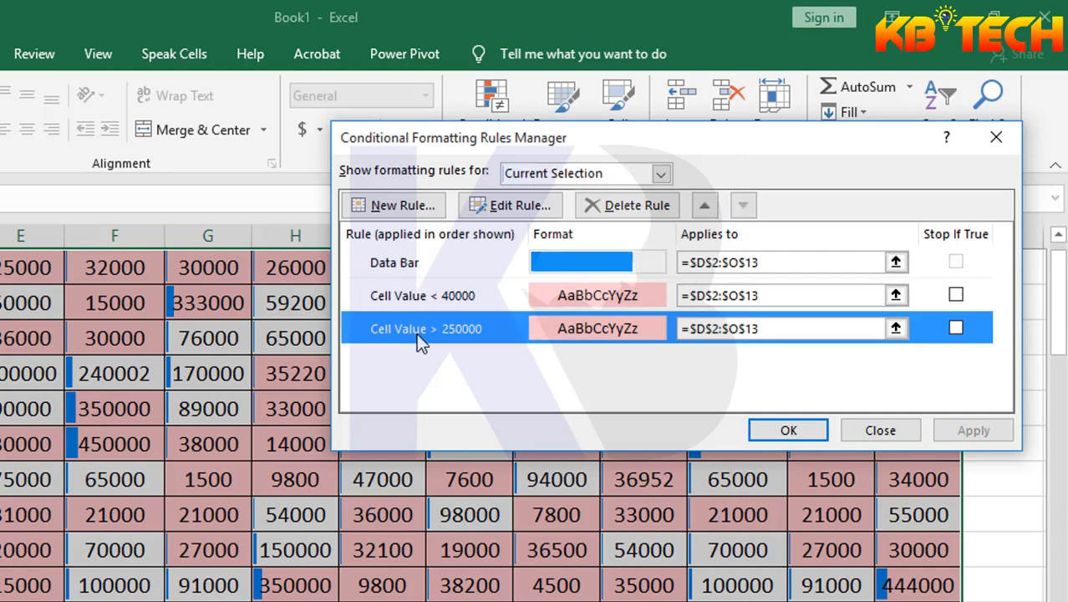
left_click(420, 297)
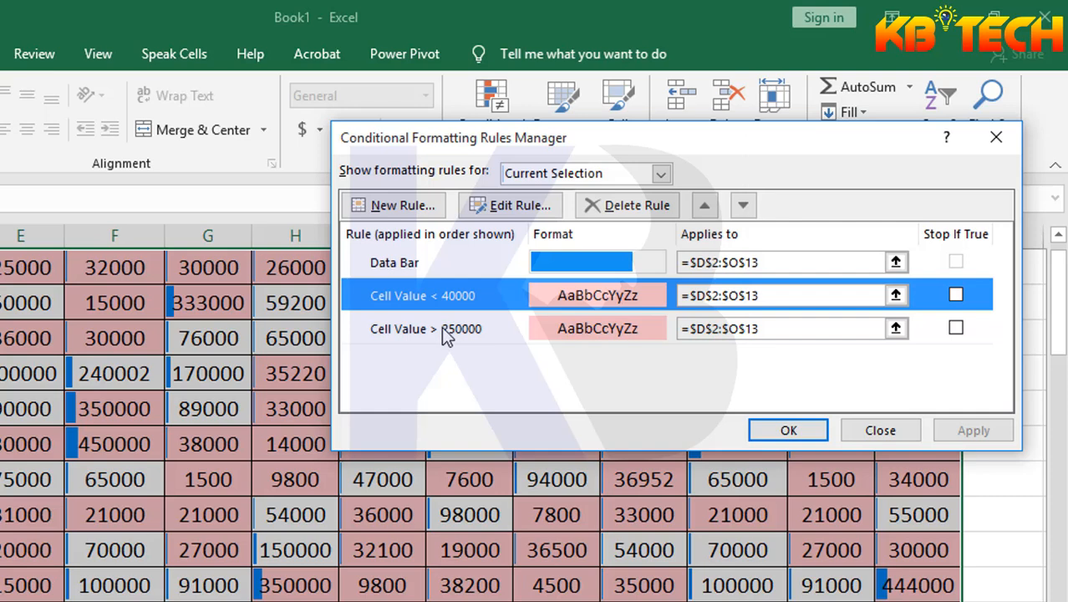
Step: Delete the Cell Value > 250000 and Cell Value < 40000 rules, apply the changes and close the Rules Manager
left_click(456, 335)
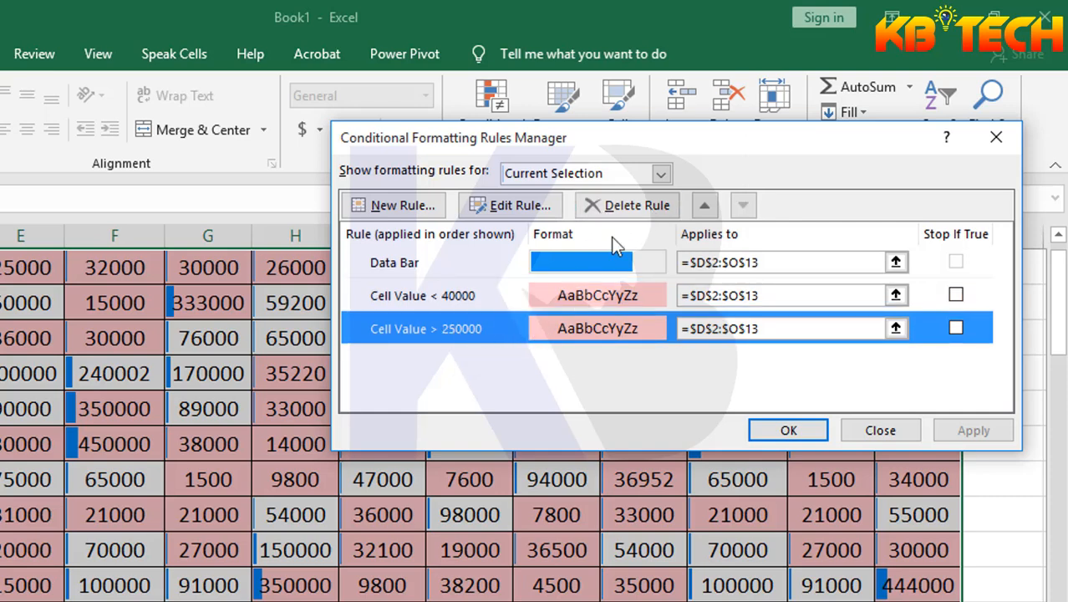
left_click(660, 209)
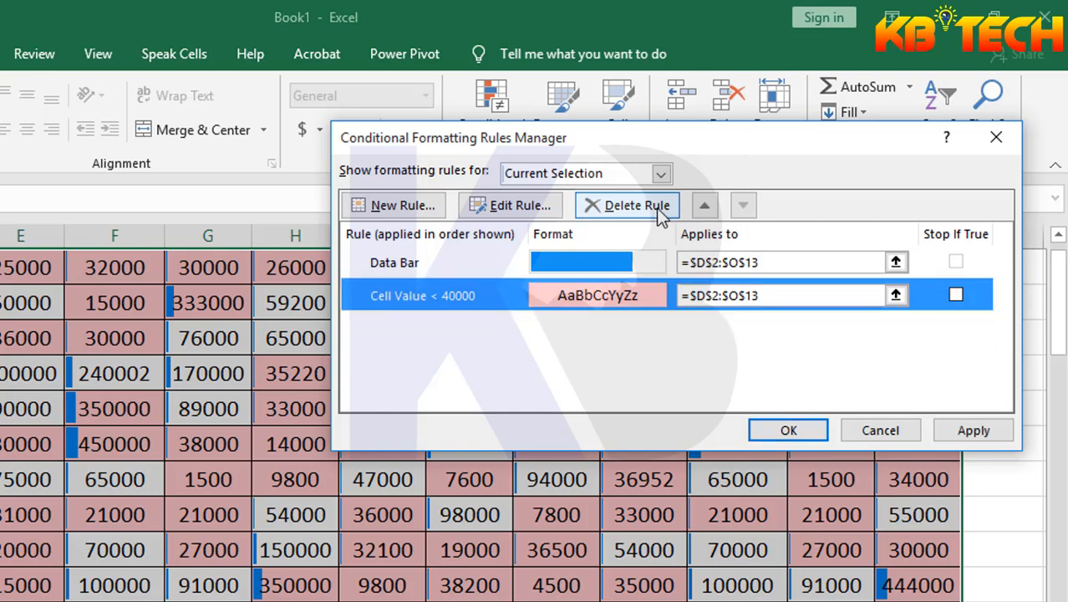
left_click(457, 263)
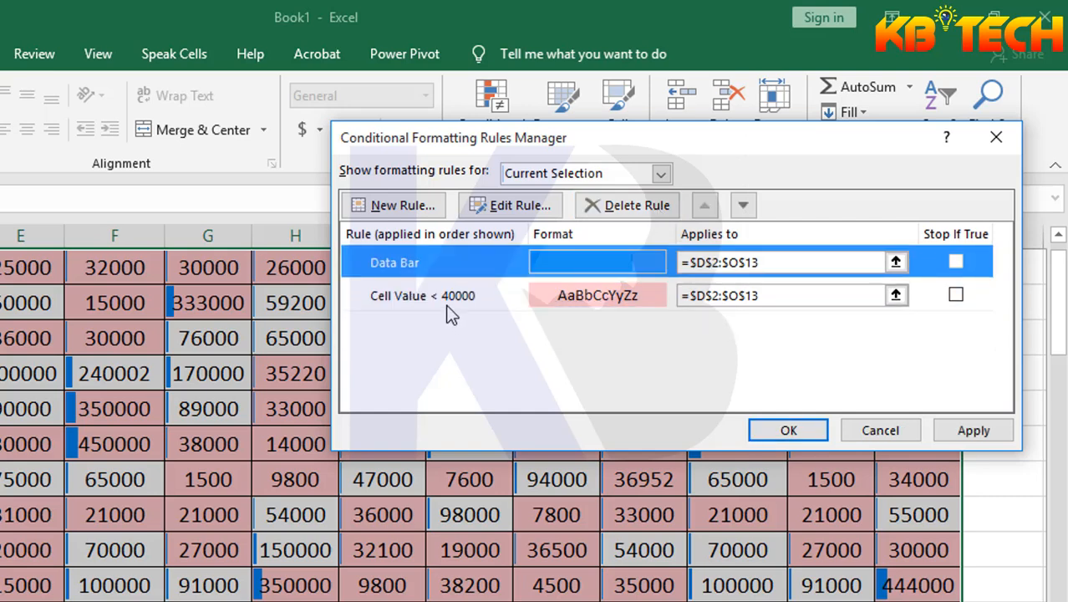
left_click(442, 292)
left_click(646, 204)
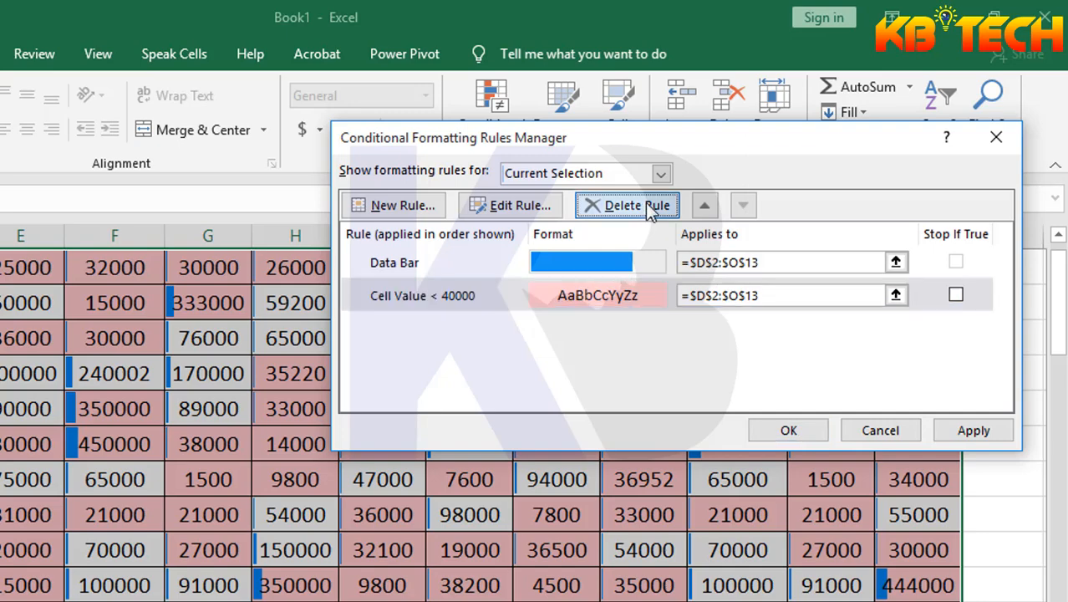
left_click(972, 433)
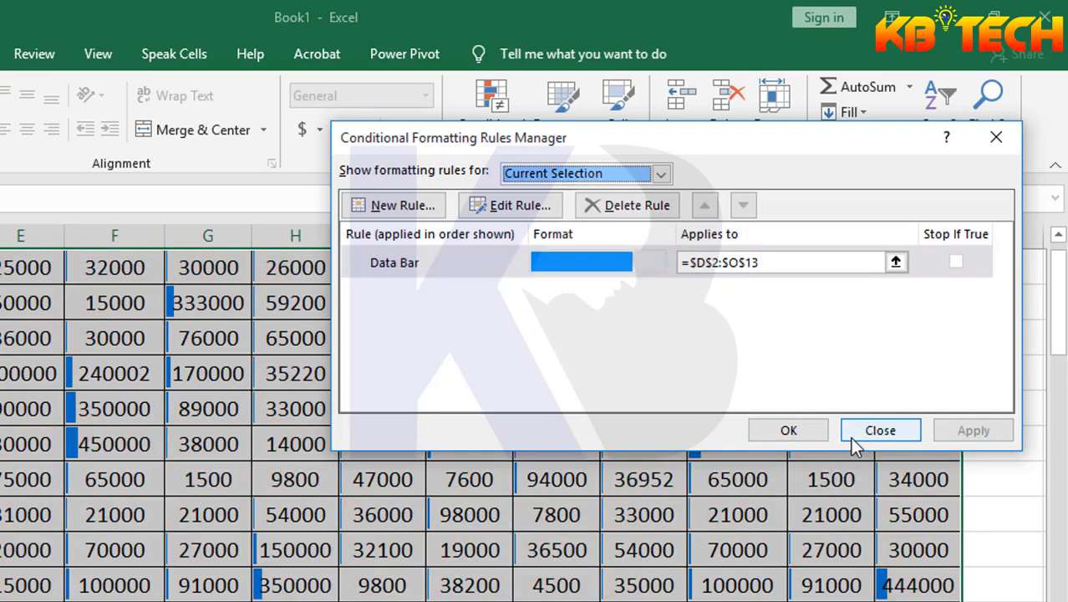
left_click(791, 431)
left_click(534, 500)
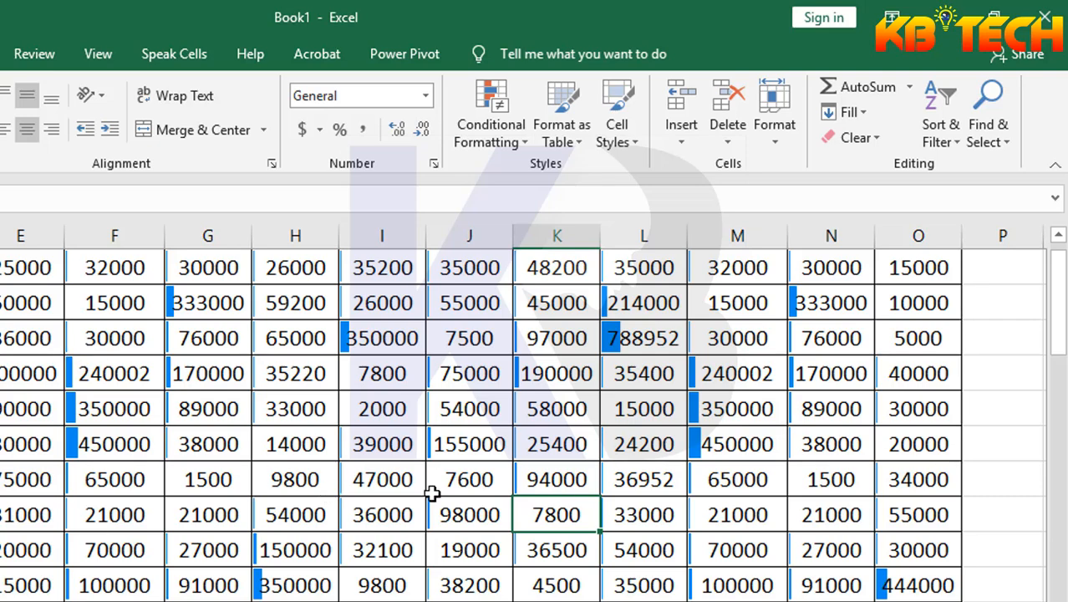
scroll(528, 514, "up", 1)
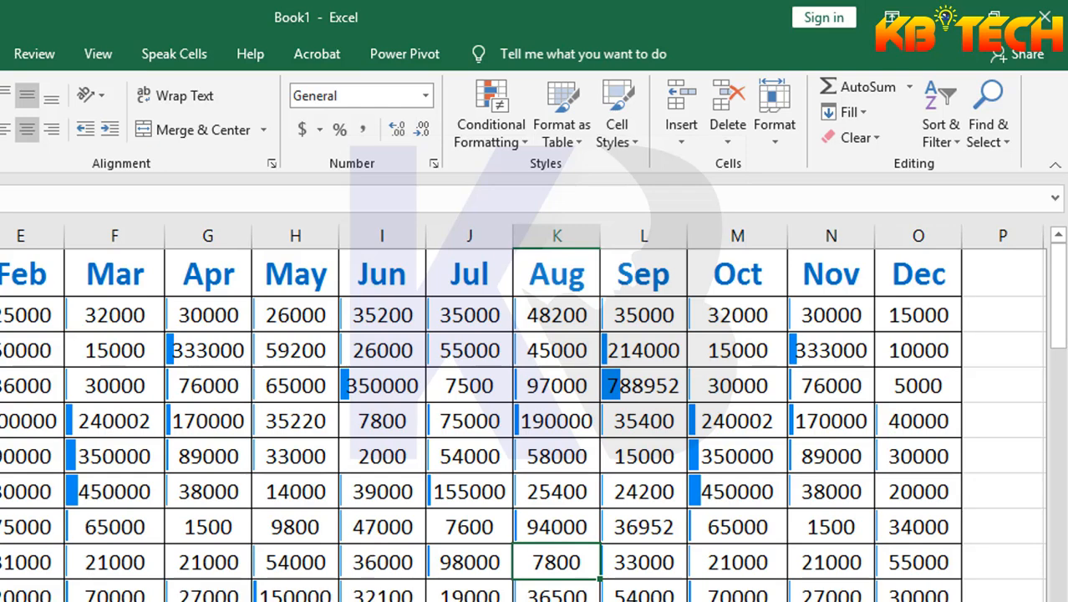
Step: Delete the remaining Data Bar rule from D2:O13 in the Conditional Formatting Rules Manager and confirm the change
left_click_drag(2, 314, 936, 598)
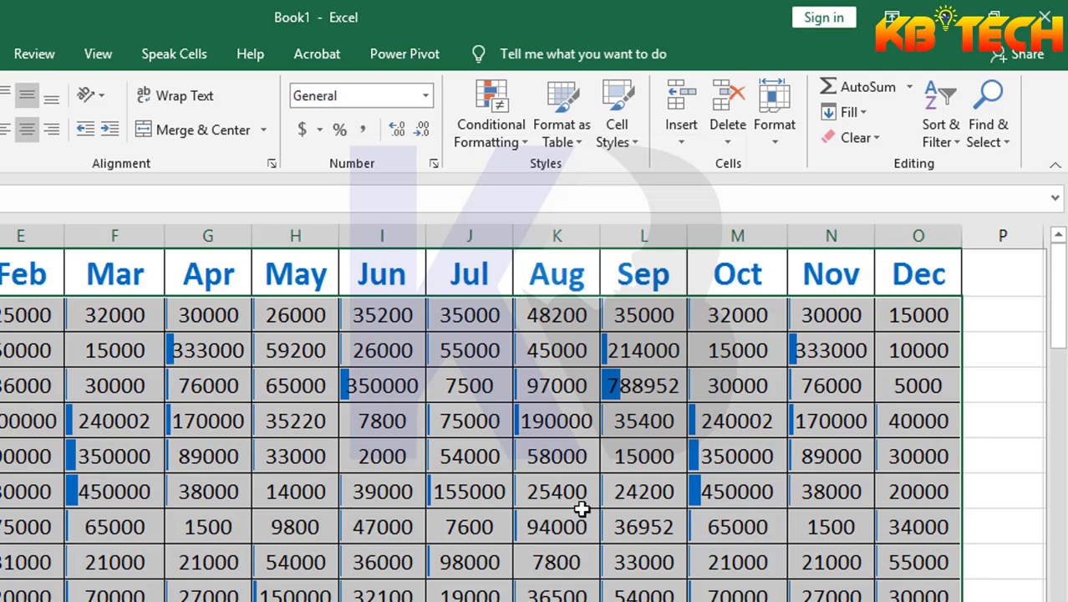
left_click(525, 143)
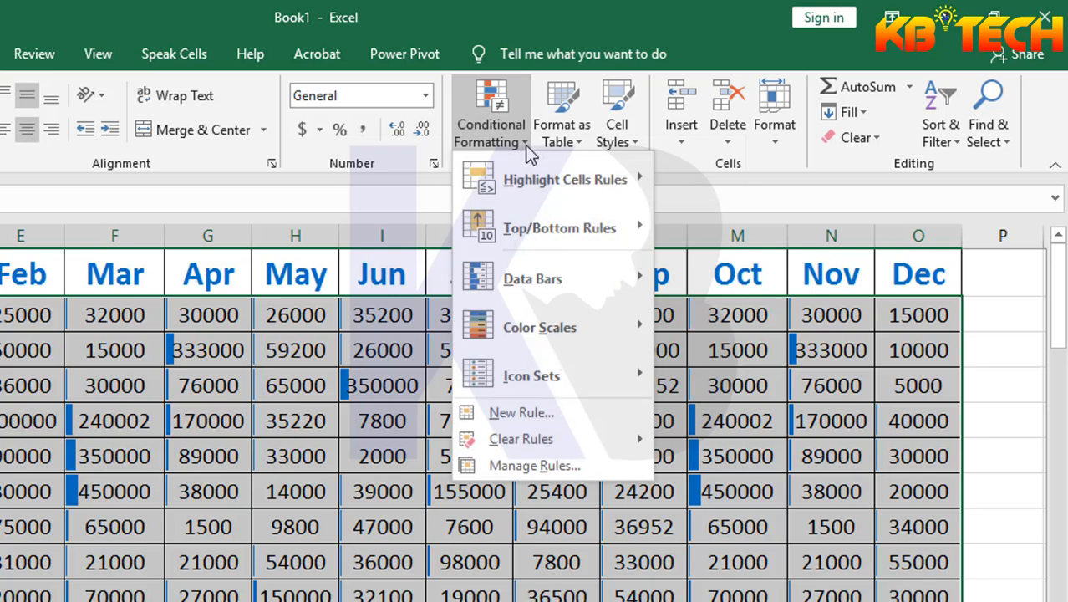
left_click(532, 466)
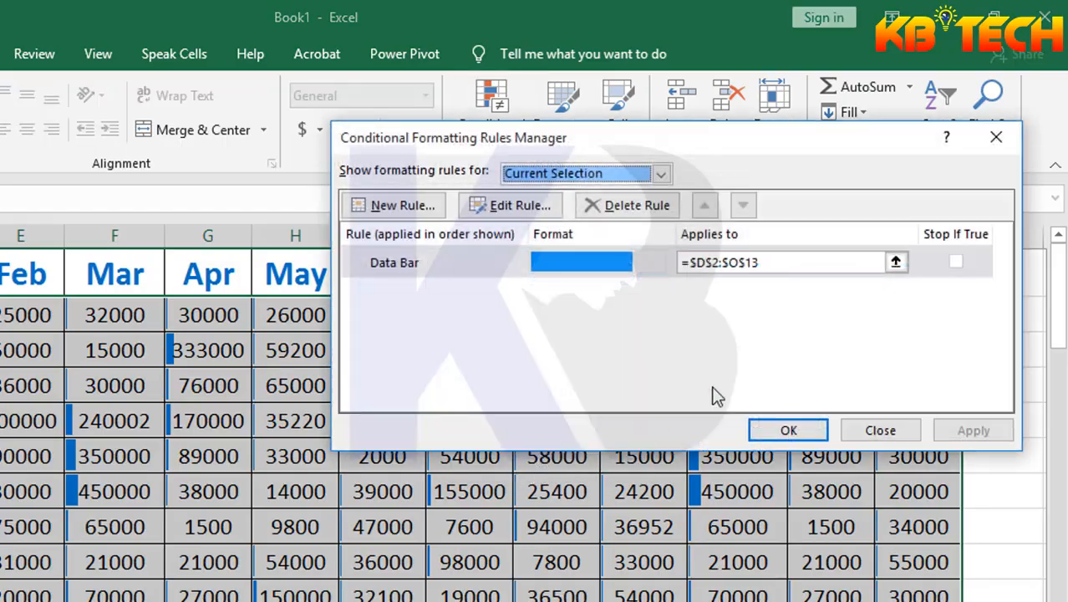
left_click(485, 265)
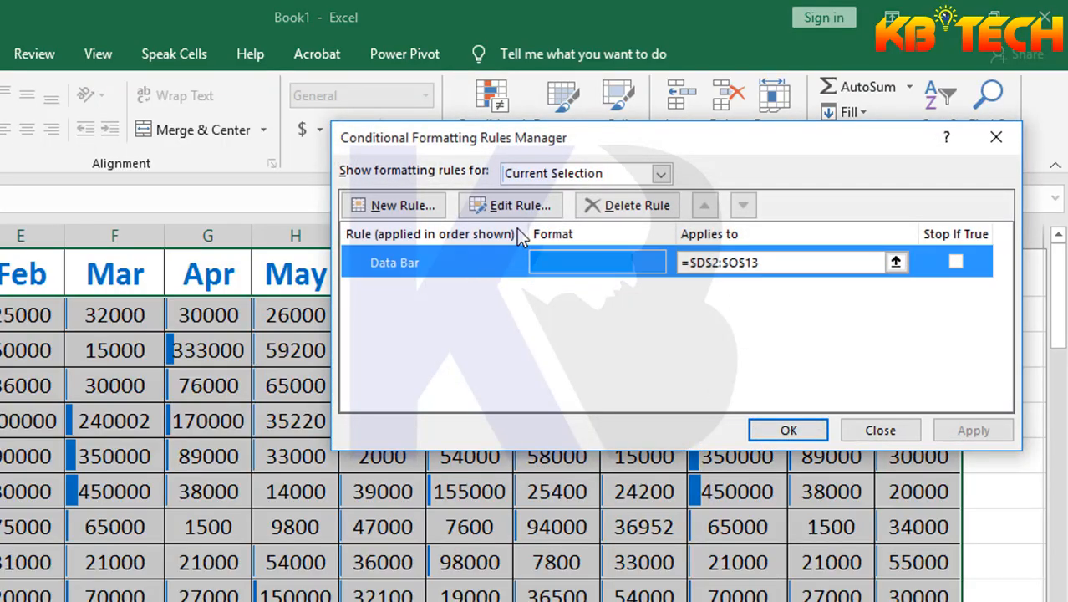
left_click(623, 205)
left_click(785, 431)
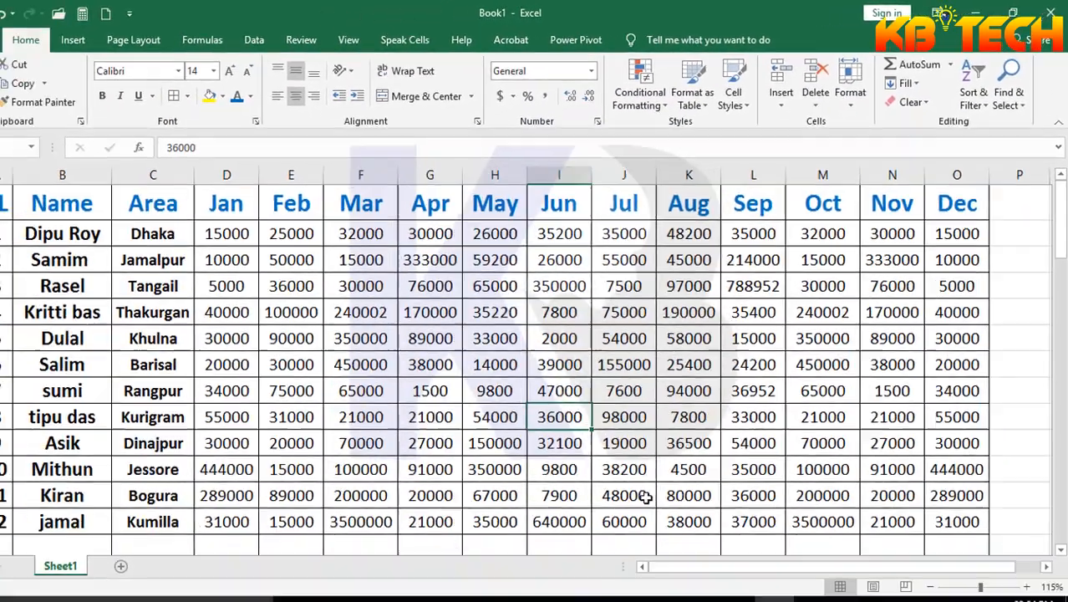
scroll(520, 455, "down", 3)
scroll(520, 413, "up", 3)
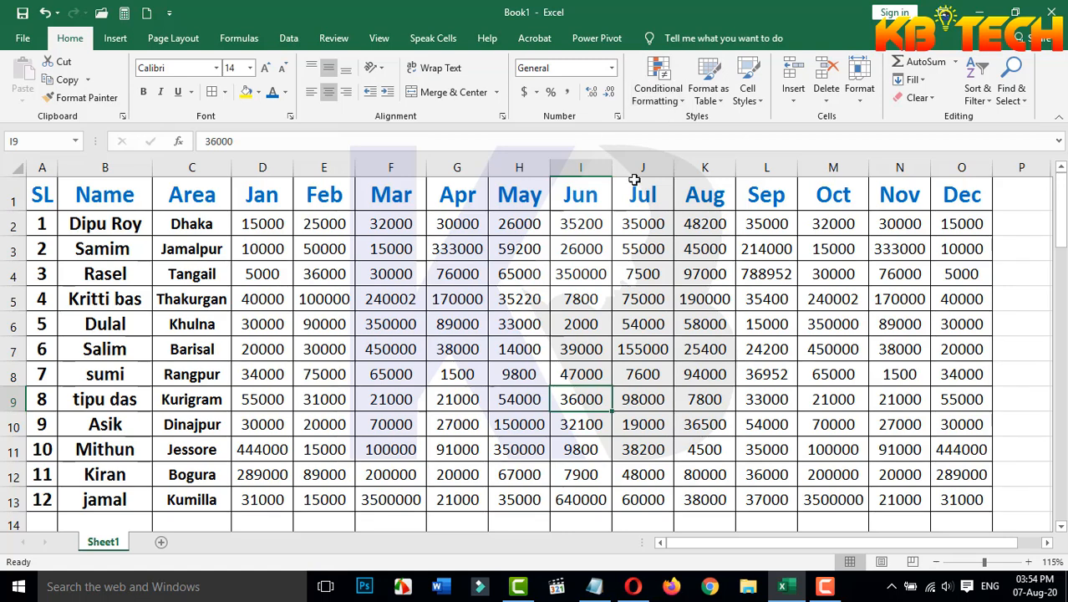
Step: Review the available conditional formatting rule types, including the icon sets, for the monthly values in D2:O13 without applying any
left_click(263, 226)
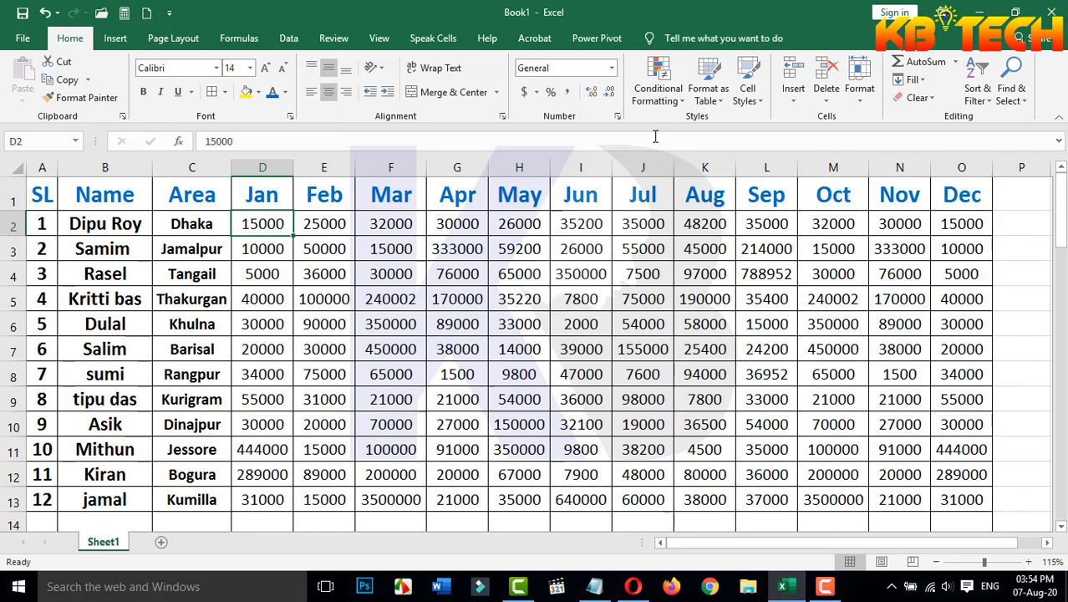
left_click(688, 95)
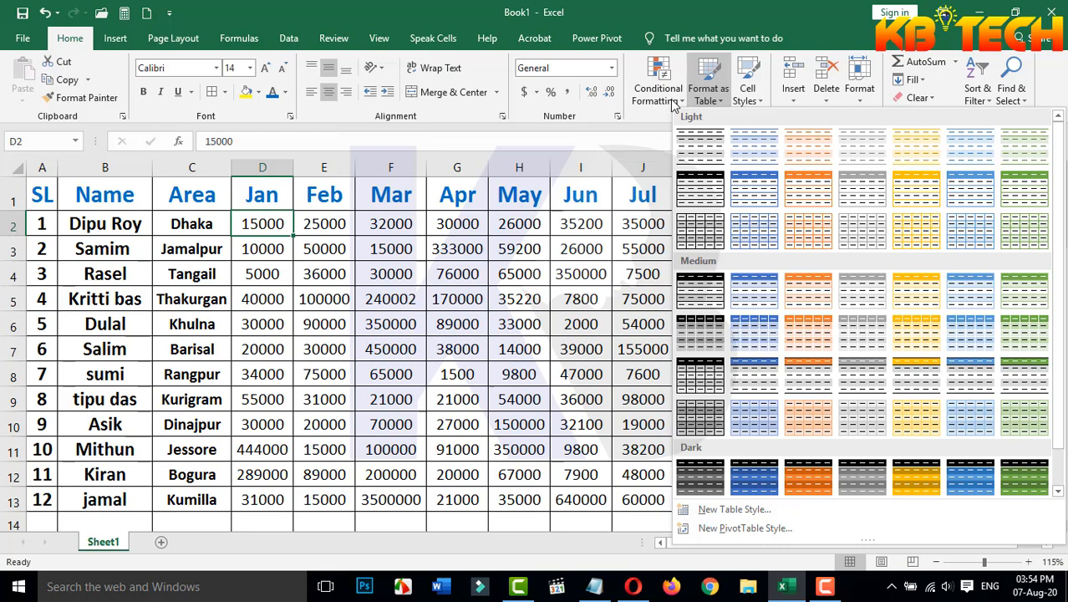
left_click(671, 98)
mouse_move(692, 255)
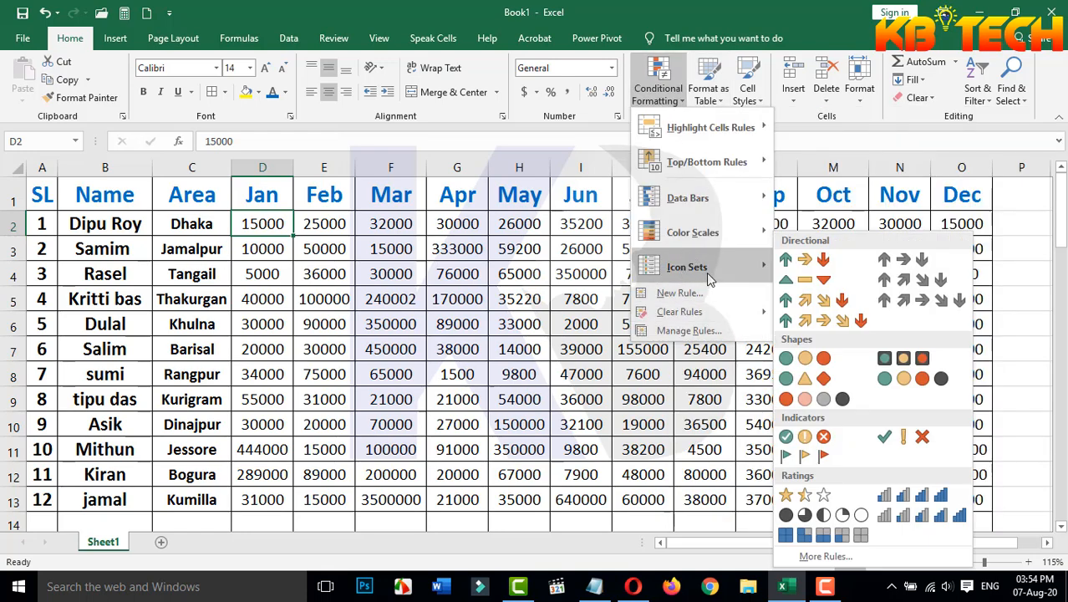
left_click_drag(260, 223, 955, 500)
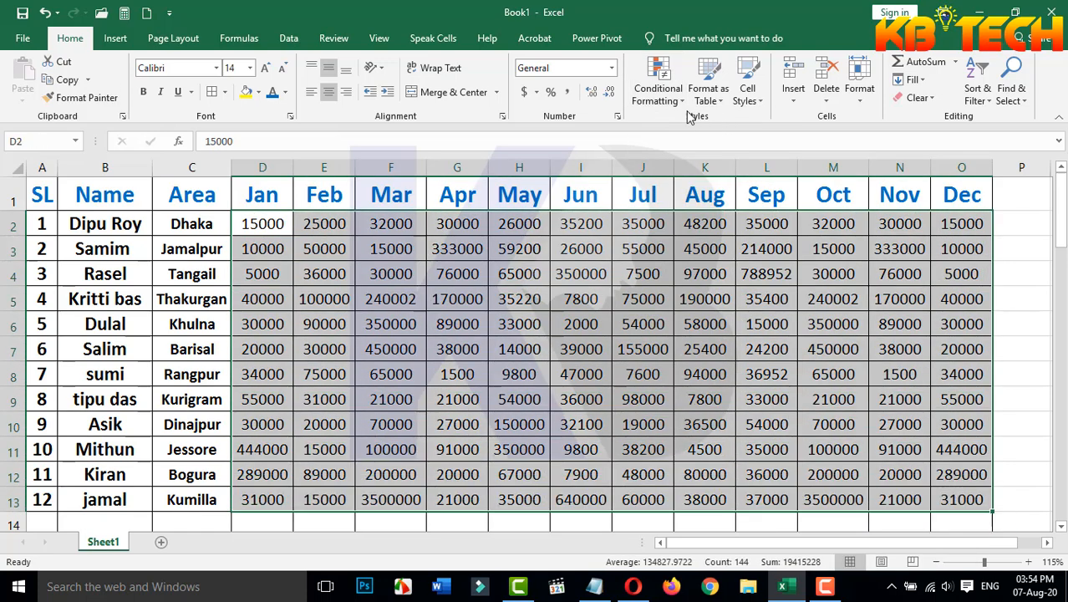
left_click(662, 90)
mouse_move(694, 268)
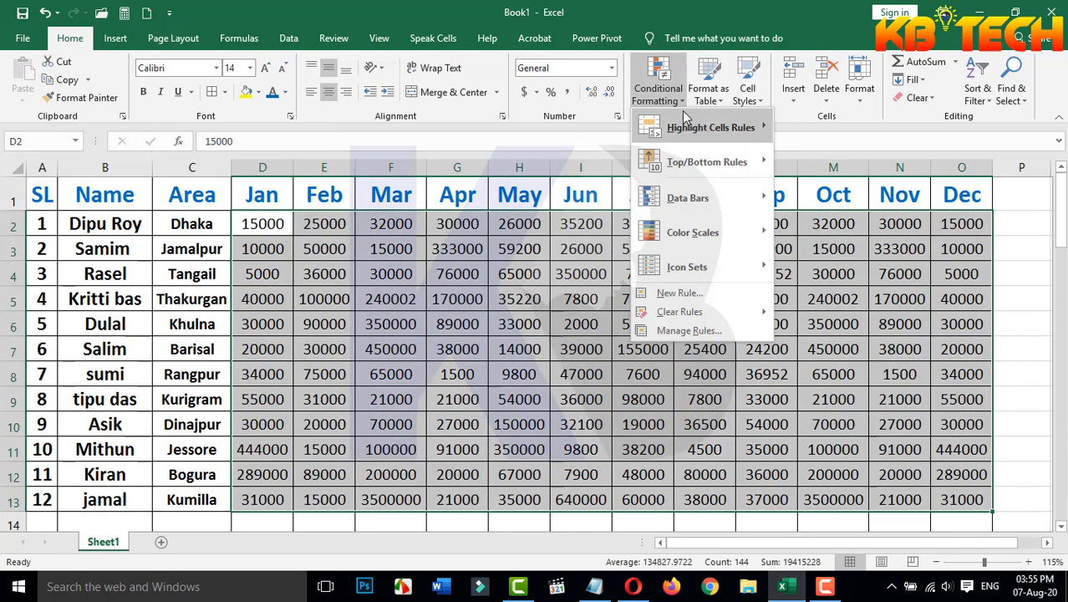
mouse_move(727, 130)
left_click(668, 85)
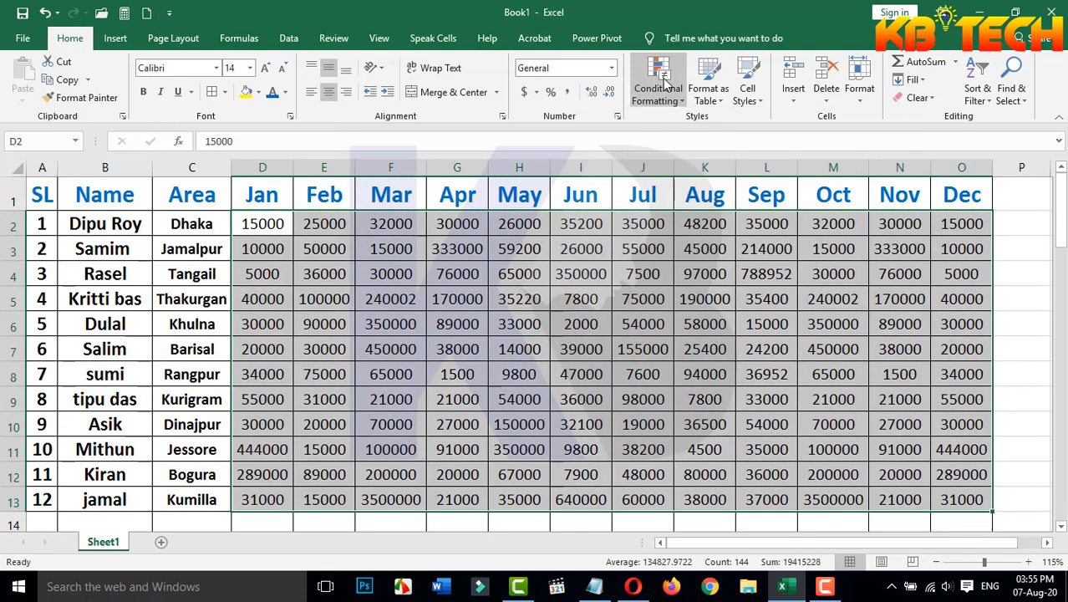
left_click(477, 242)
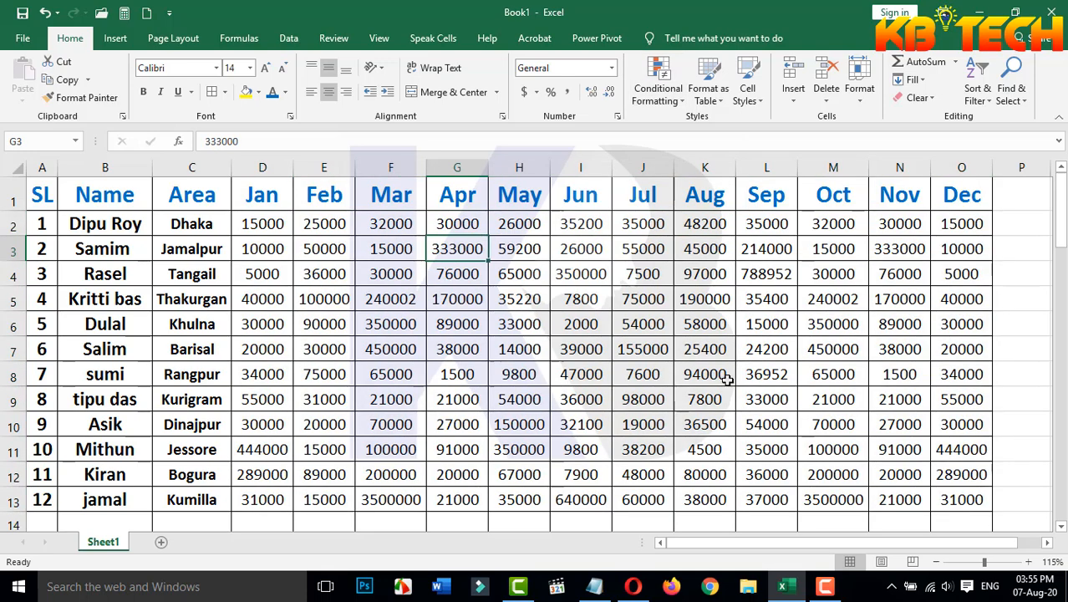